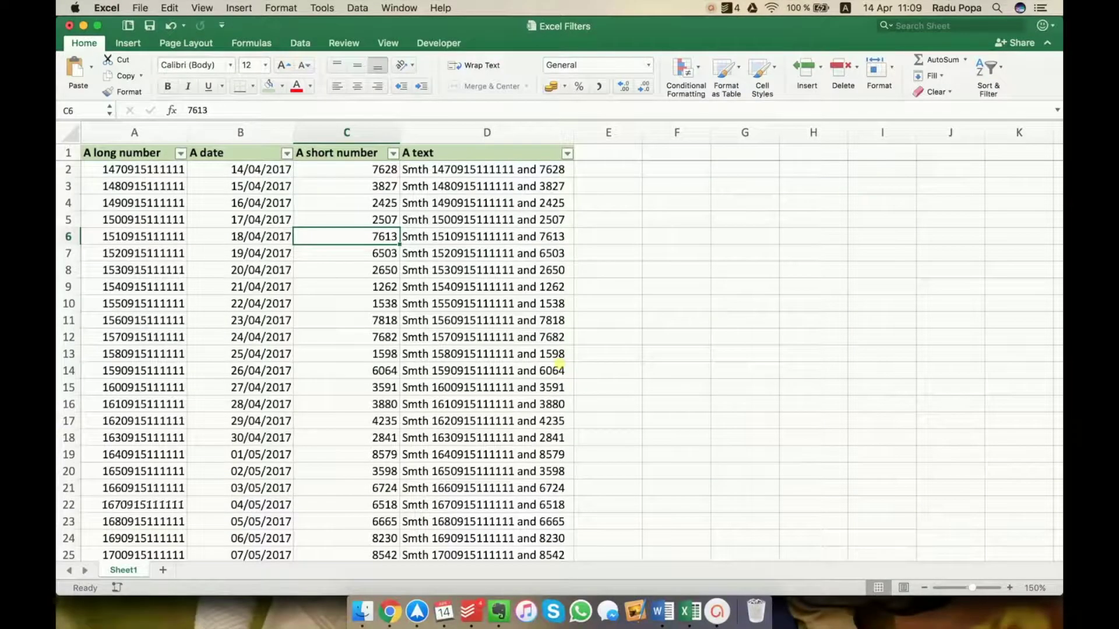
Try the A short number value checkboxes, showing only the rows with 1013 and 1034.
left_click(321, 255)
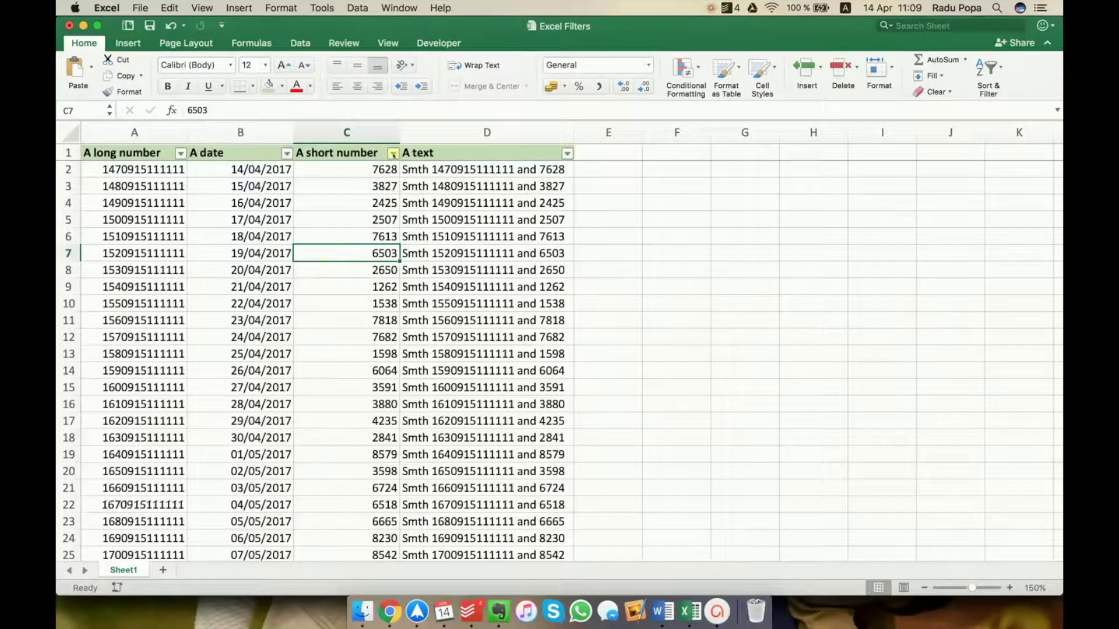
left_click(394, 153)
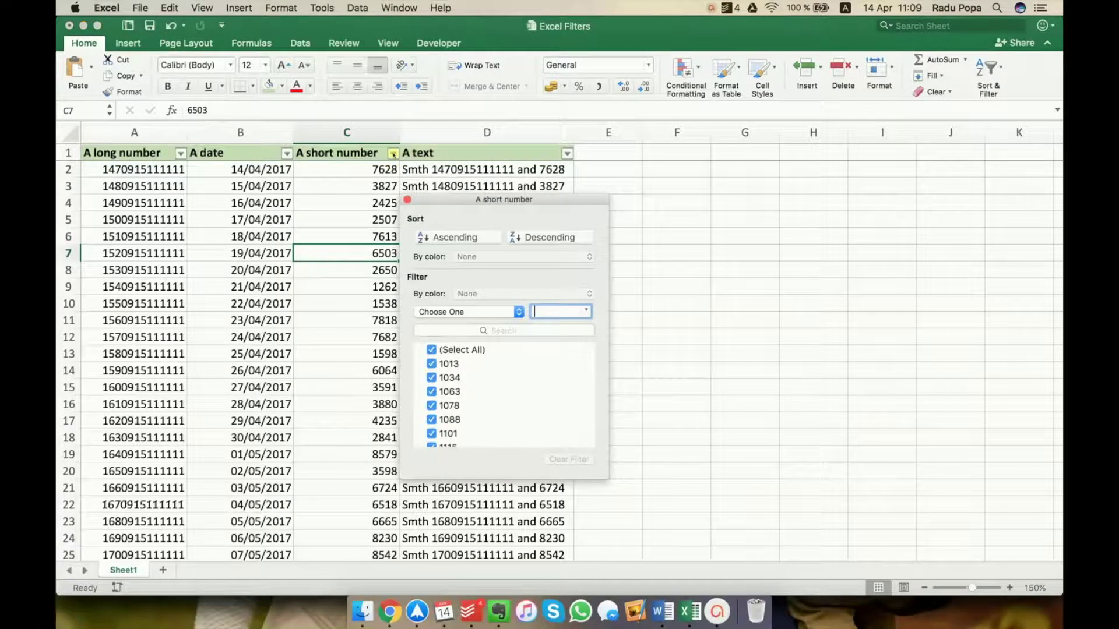
left_click(431, 364)
left_click(431, 406)
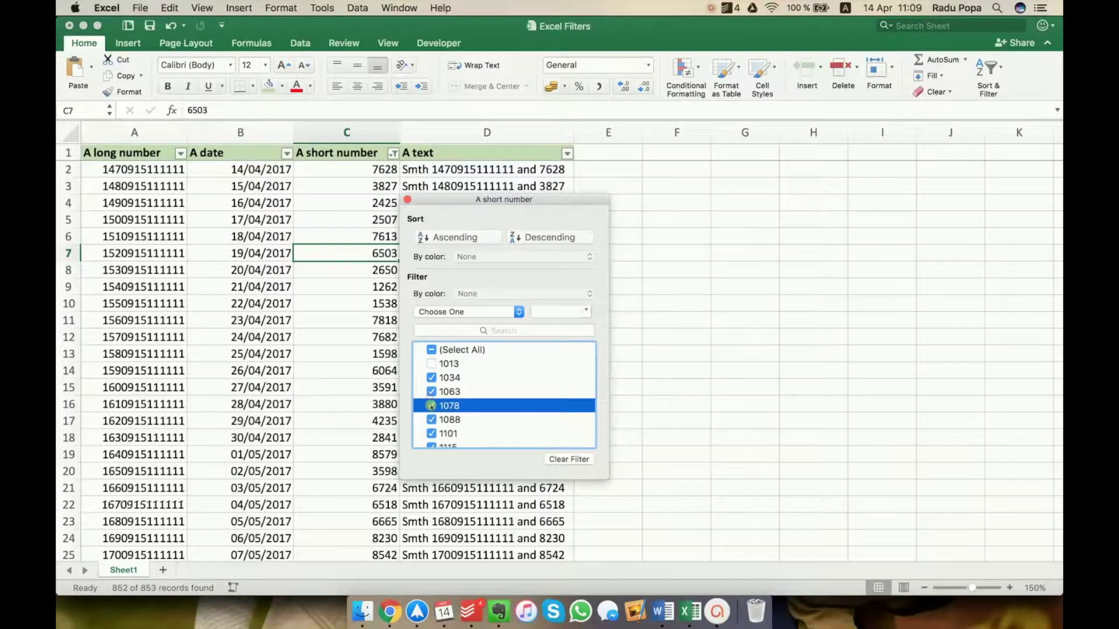
left_click(431, 349)
left_click(431, 350)
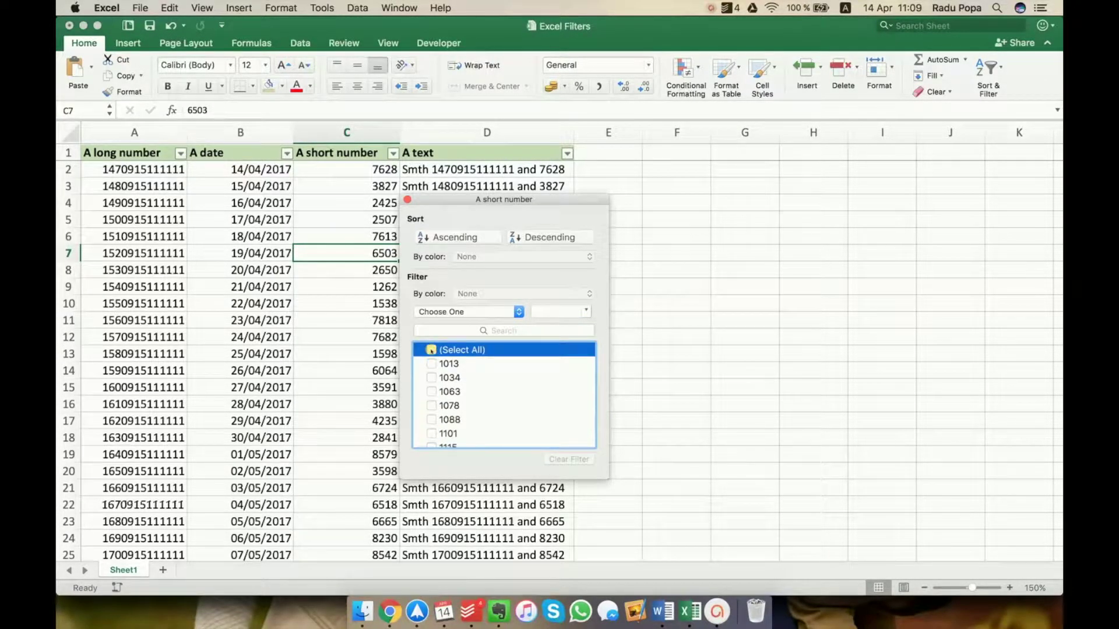
left_click(430, 364)
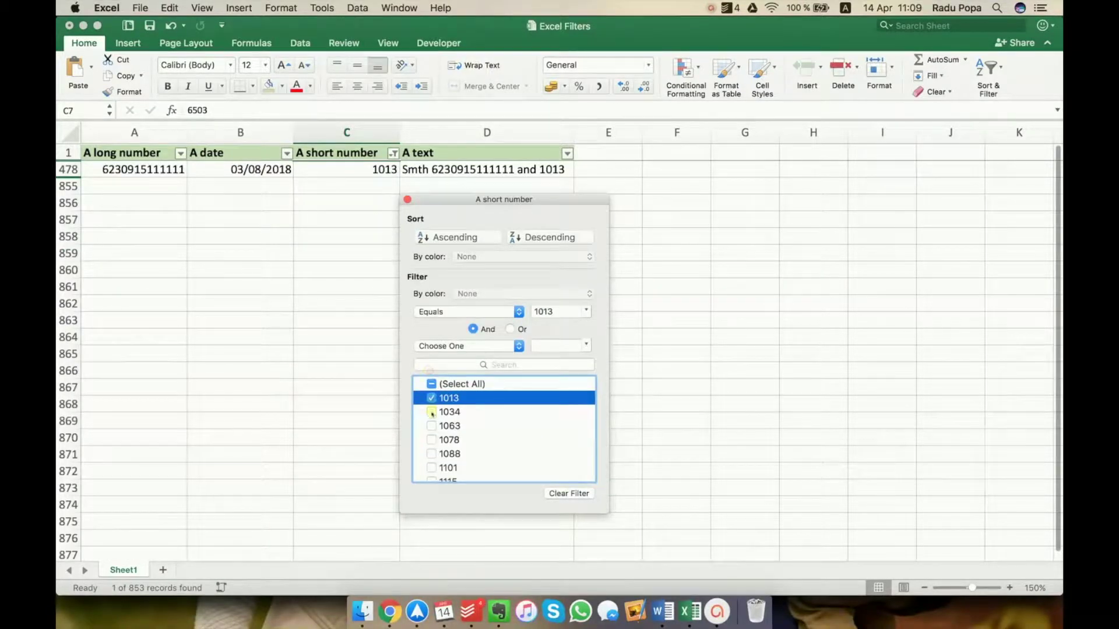
left_click(431, 412)
left_click(408, 200)
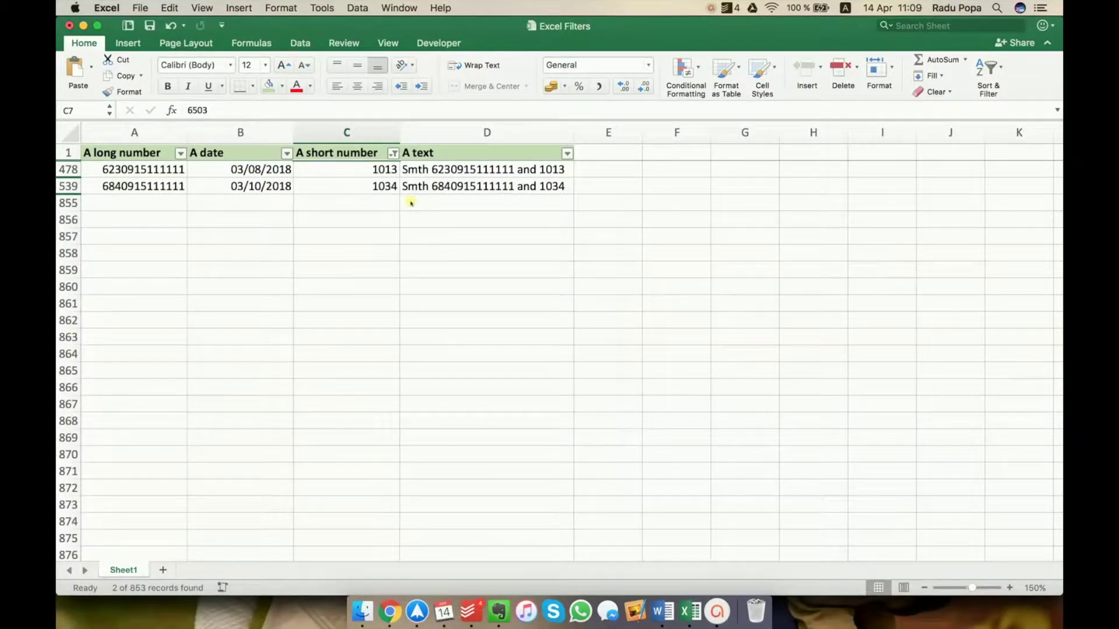
Clear the A short number filter so all rows return.
left_click(355, 202)
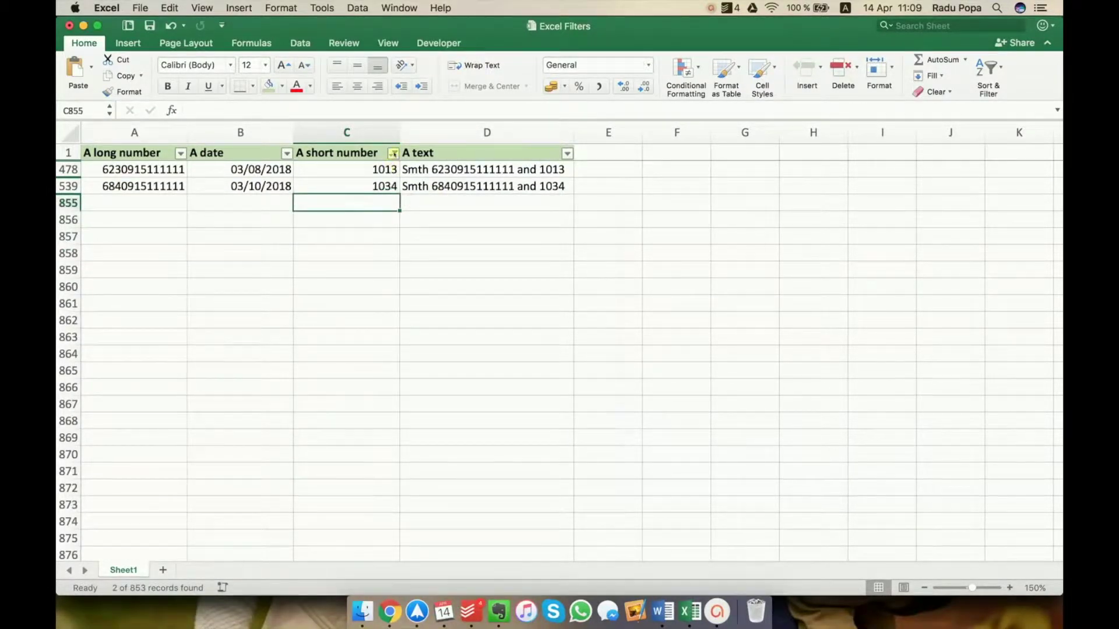
left_click(393, 154)
left_click(431, 384)
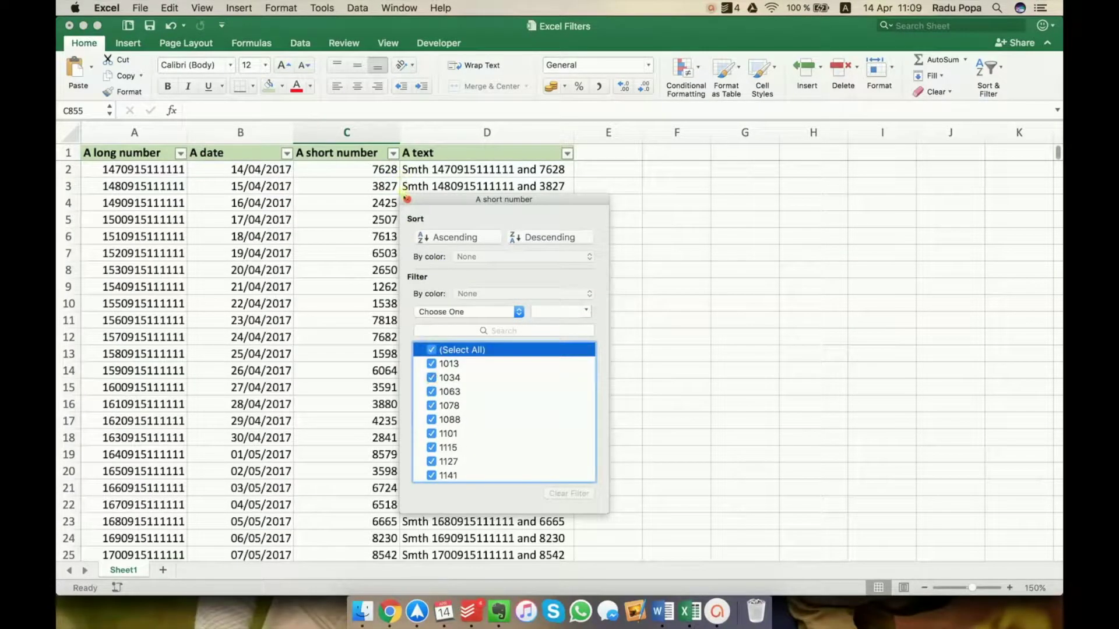
left_click(407, 198)
Browse column C and the filter's value list without changing the filter.
left_click(359, 239)
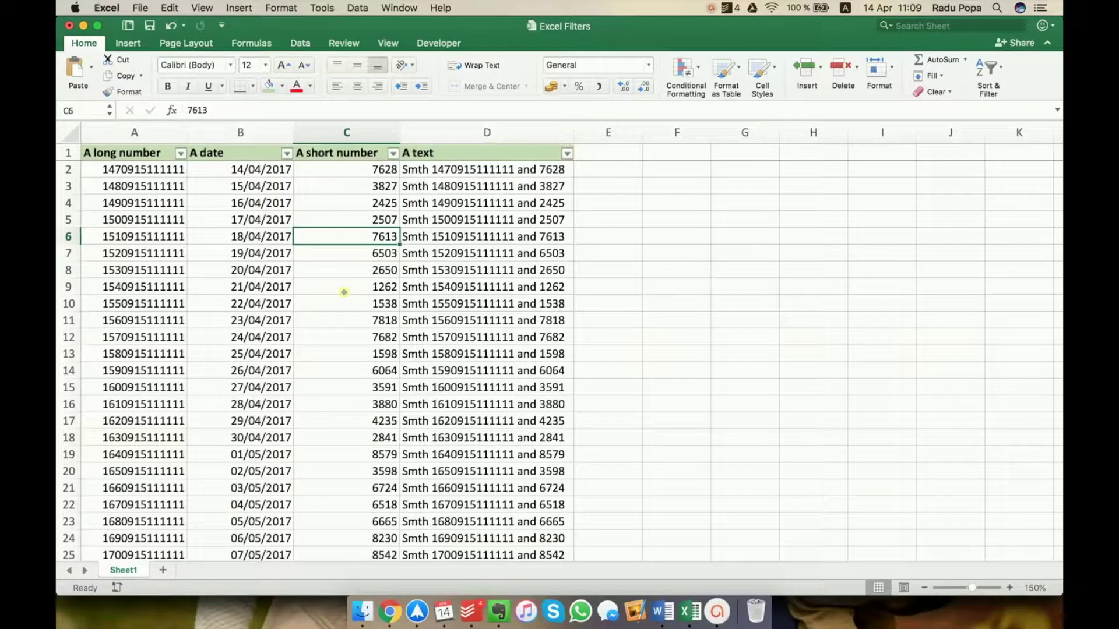
scroll(344, 292, "down", 5)
scroll(344, 292, "up", 5)
left_click(328, 191)
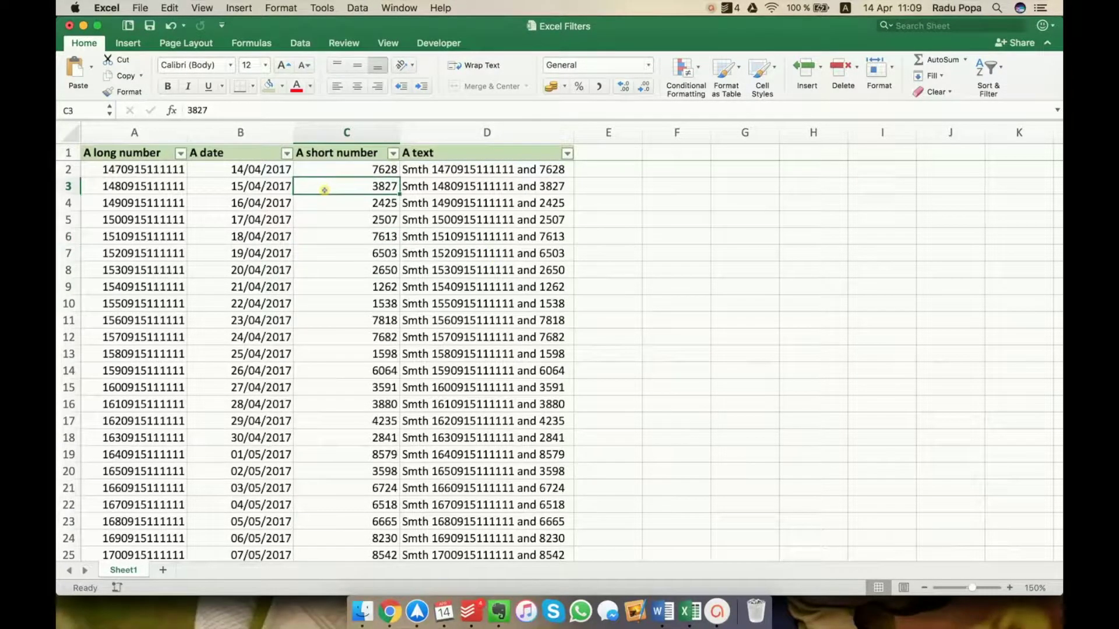
left_click(337, 133)
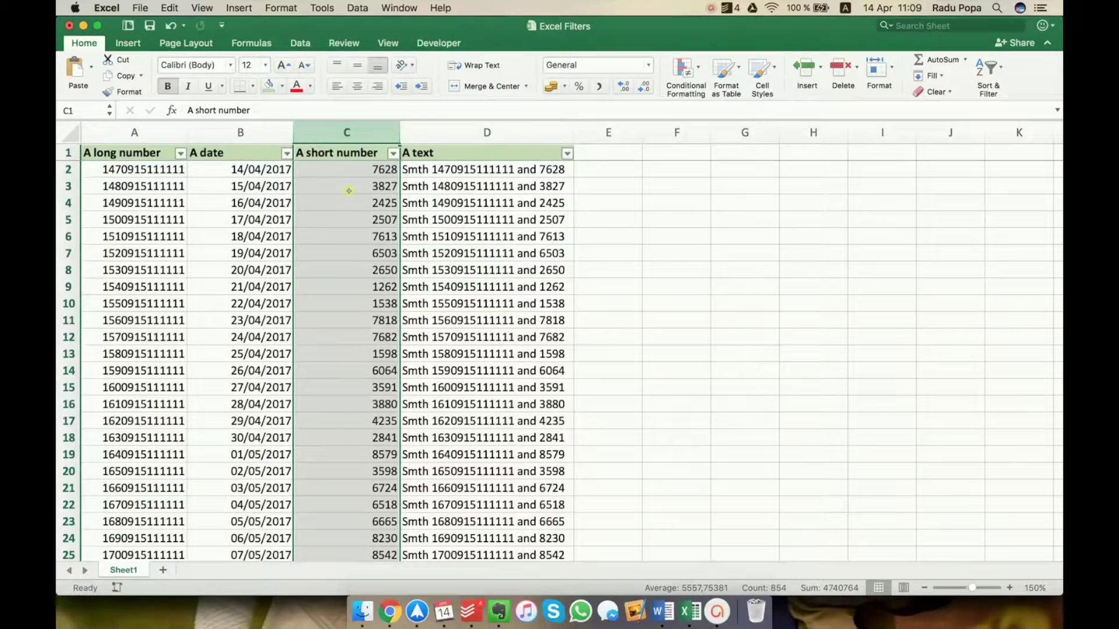
left_click(377, 184)
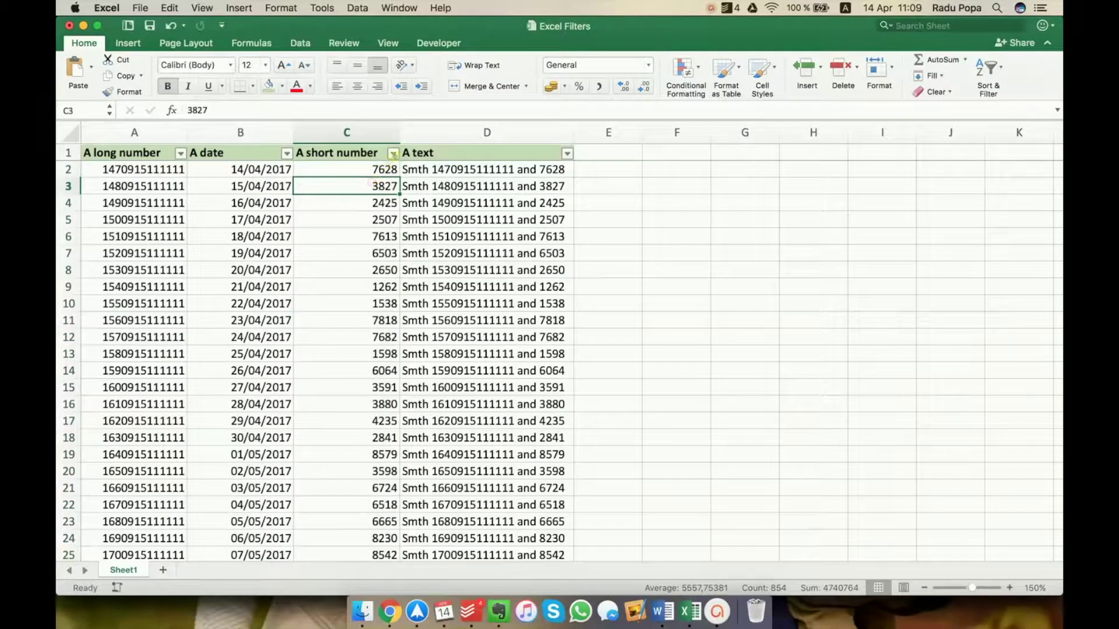
left_click(394, 153)
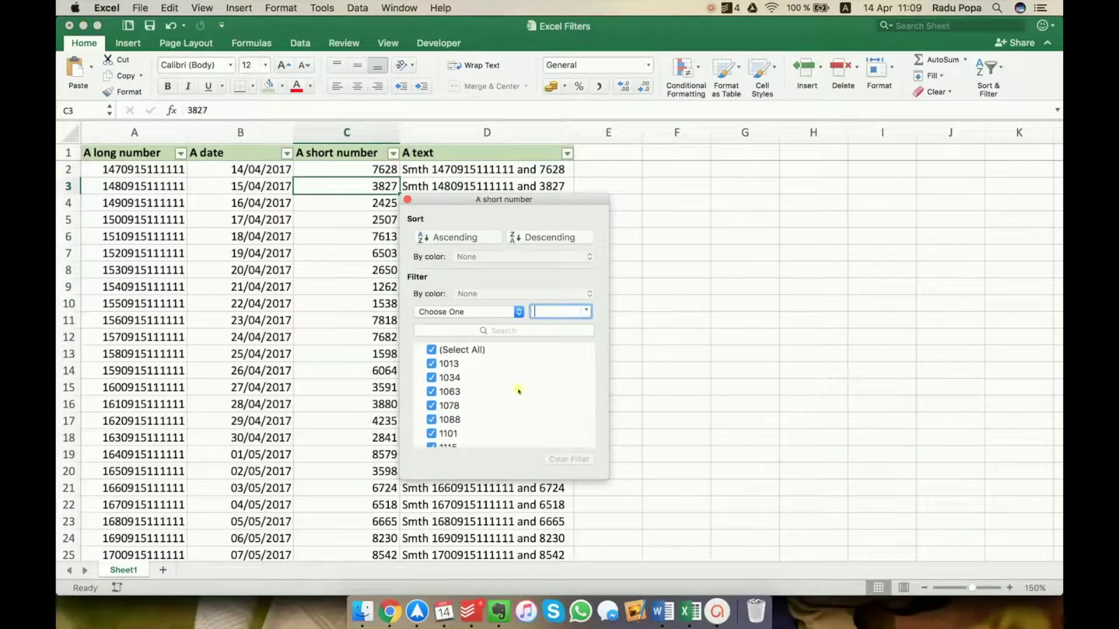
scroll(518, 389, "down", 3)
scroll(519, 390, "down", 10)
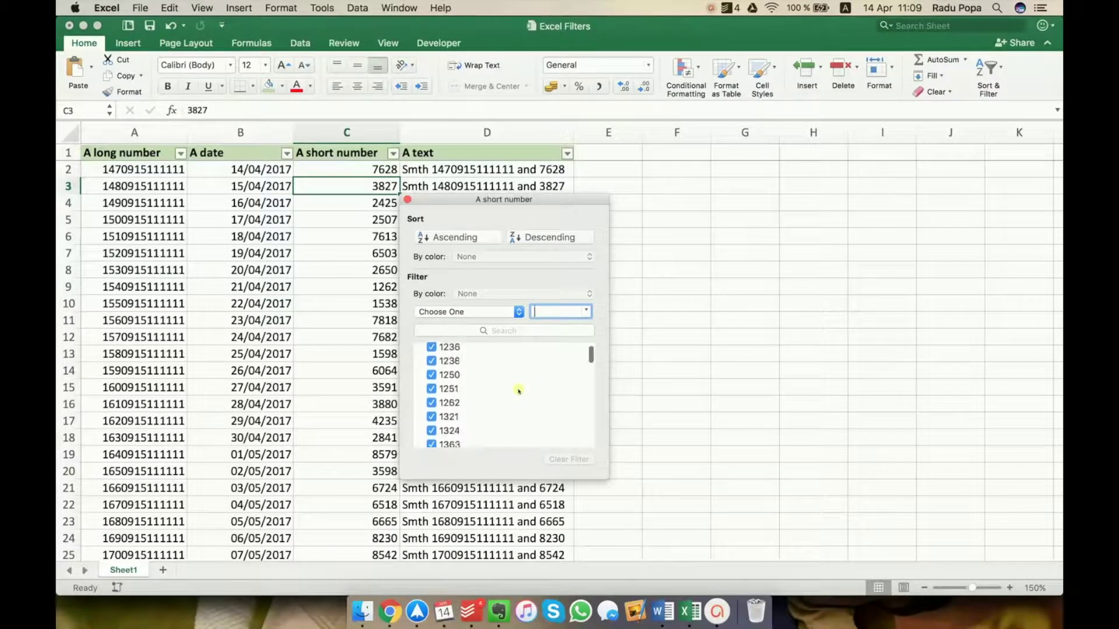
scroll(519, 390, "down", 15)
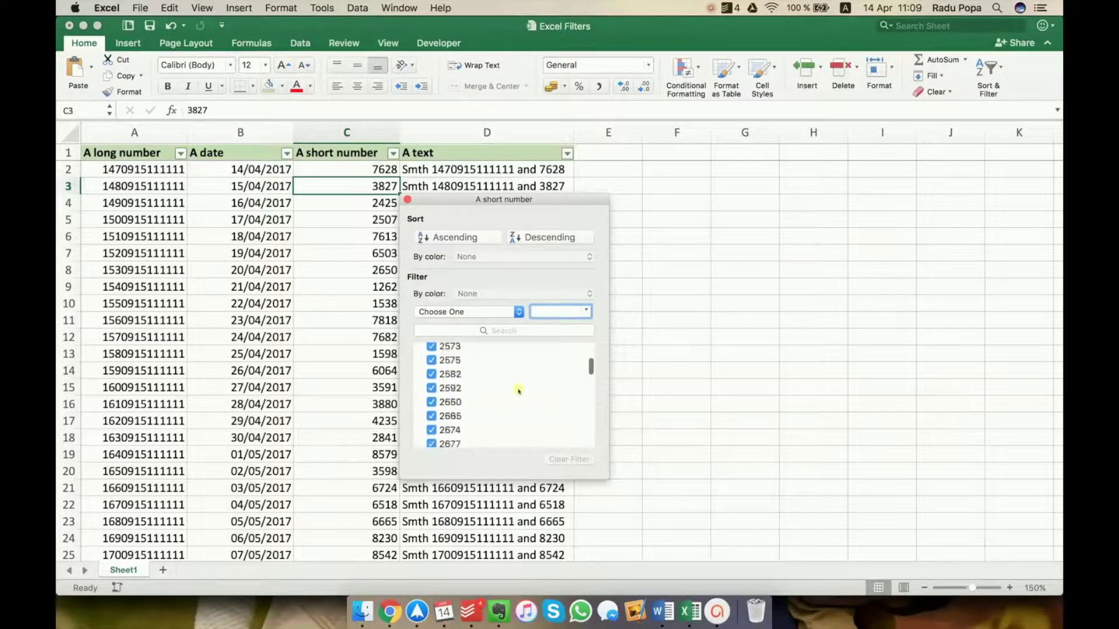
scroll(519, 390, "down", 10)
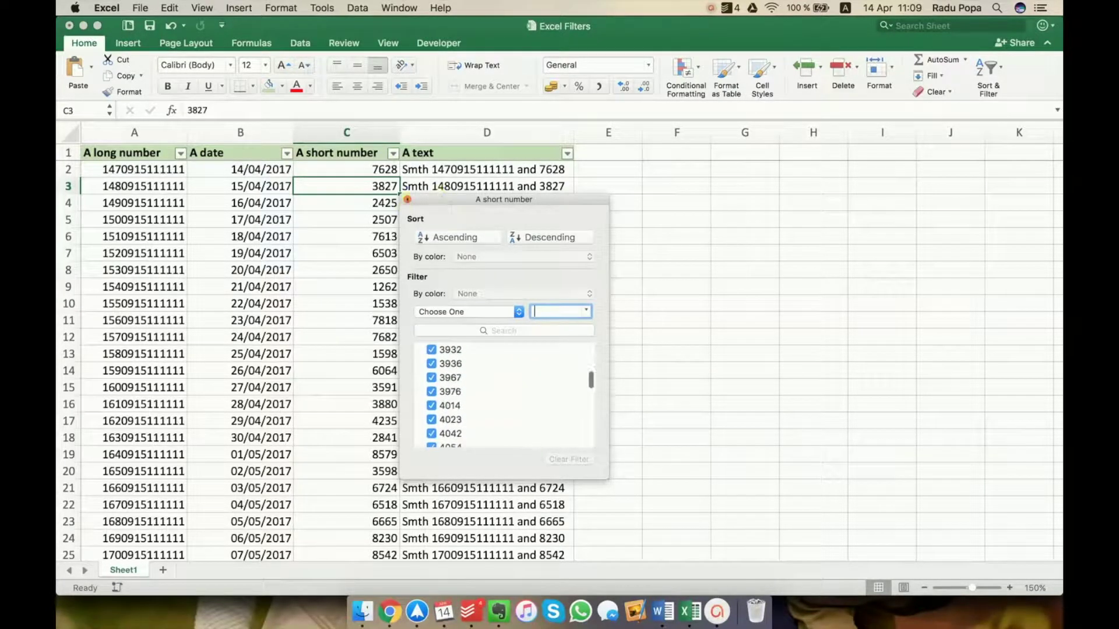
left_click(407, 199)
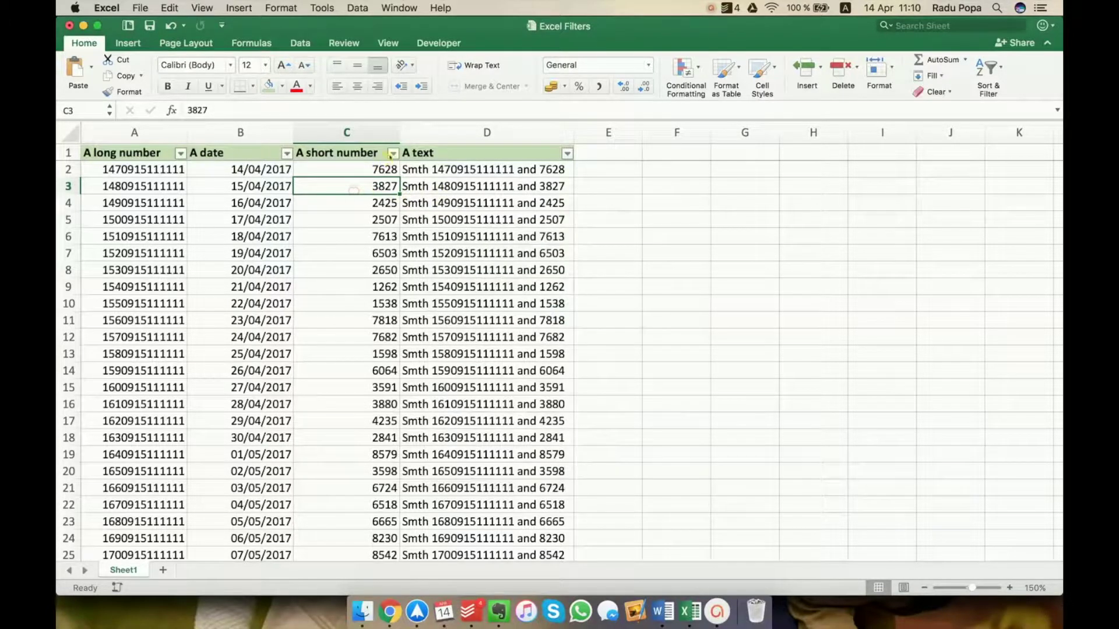
Filter A short number to values greater than or equal to 5000 and less than or equal to 7000.
left_click(393, 154)
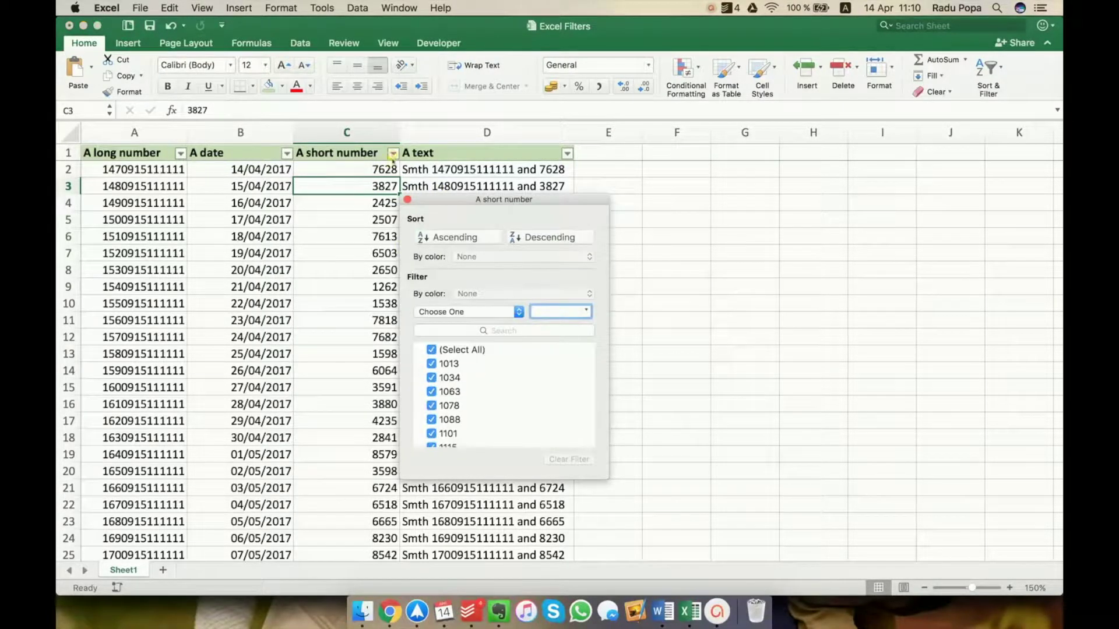
left_click(438, 313)
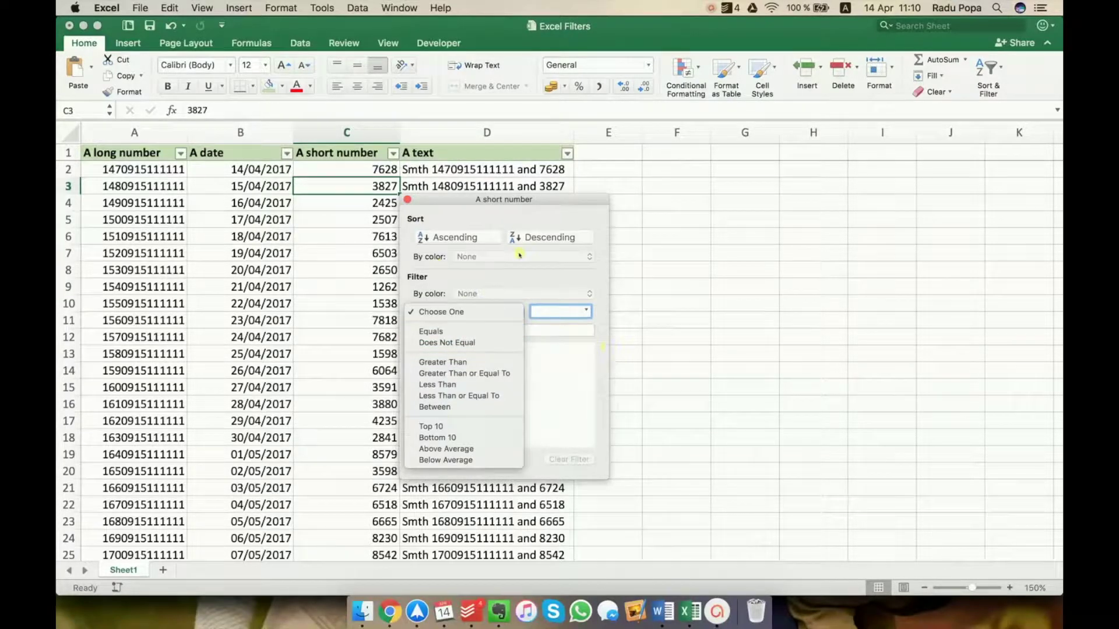
left_click(440, 362)
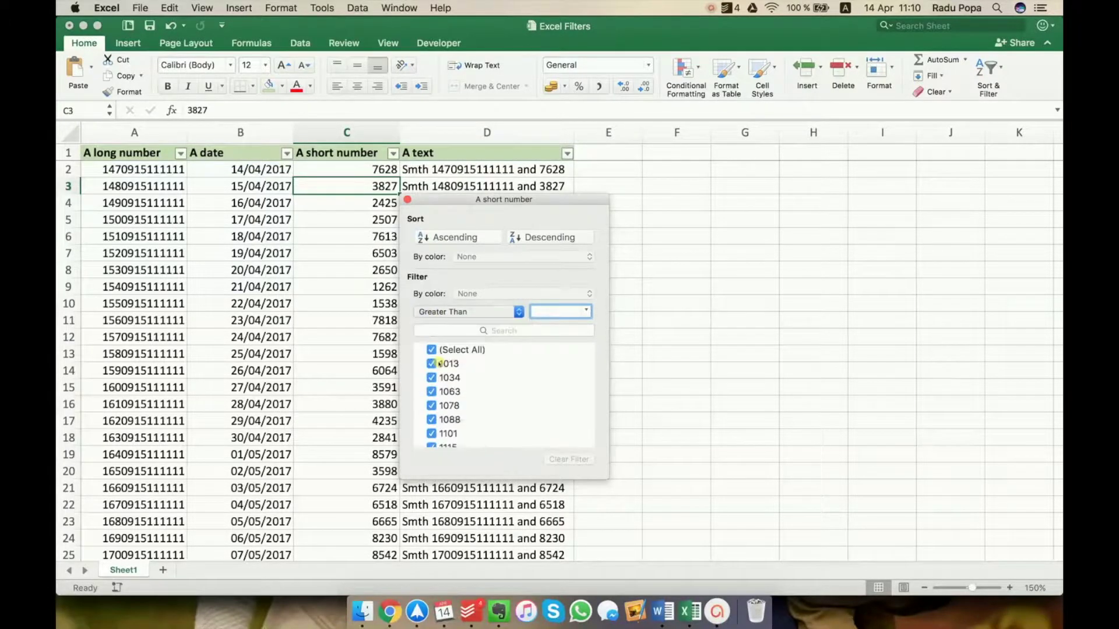
left_click(455, 311)
left_click(454, 323)
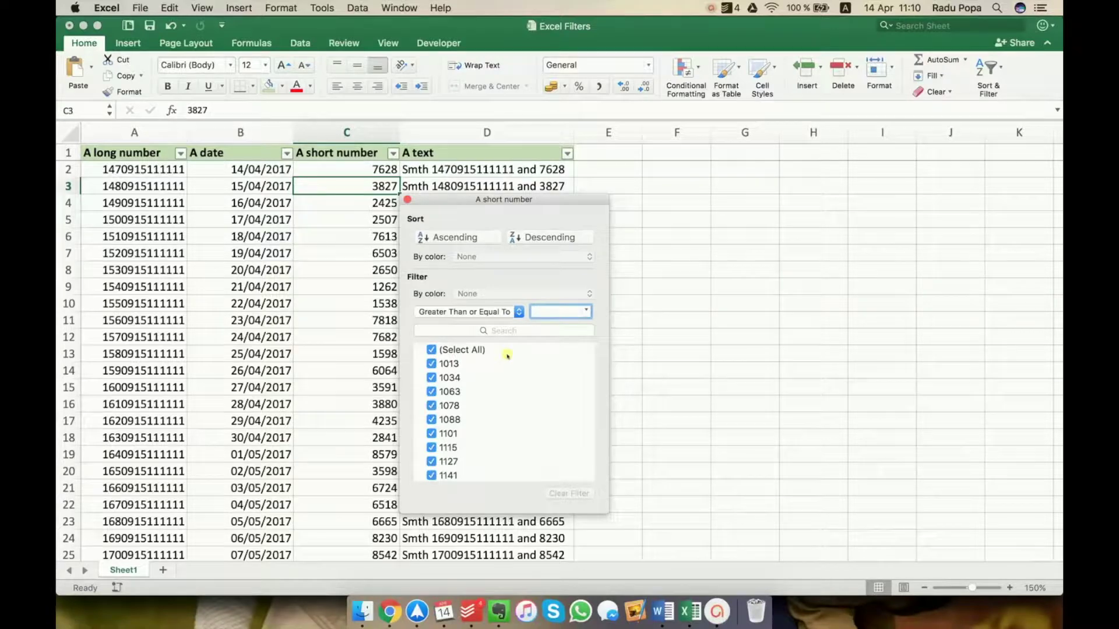
type("5000")
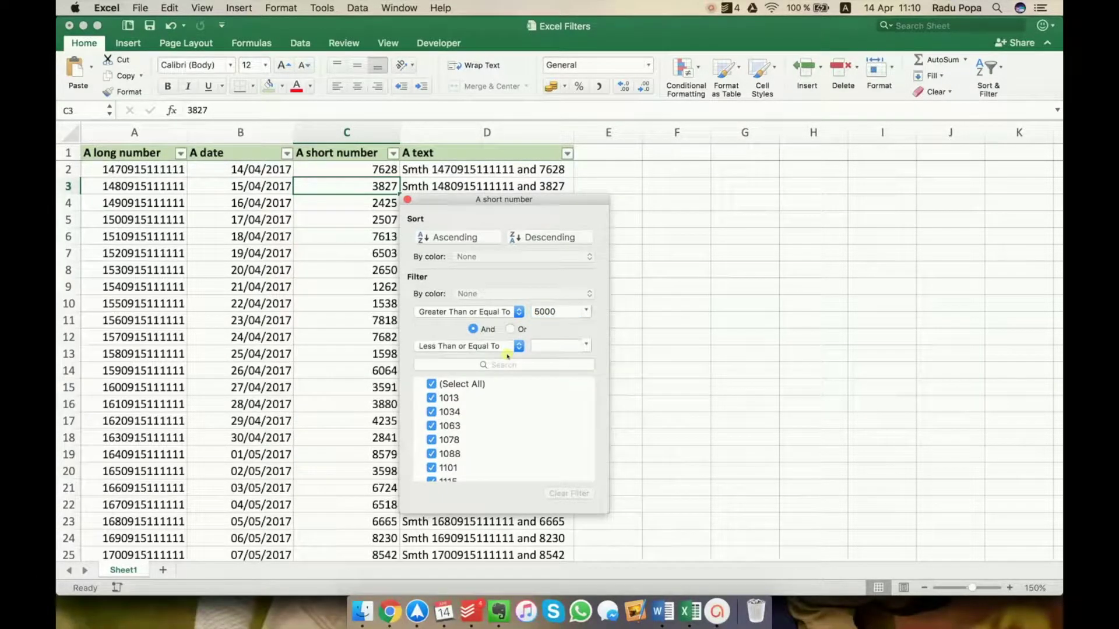
left_click(537, 345)
type("7000")
left_click(408, 200)
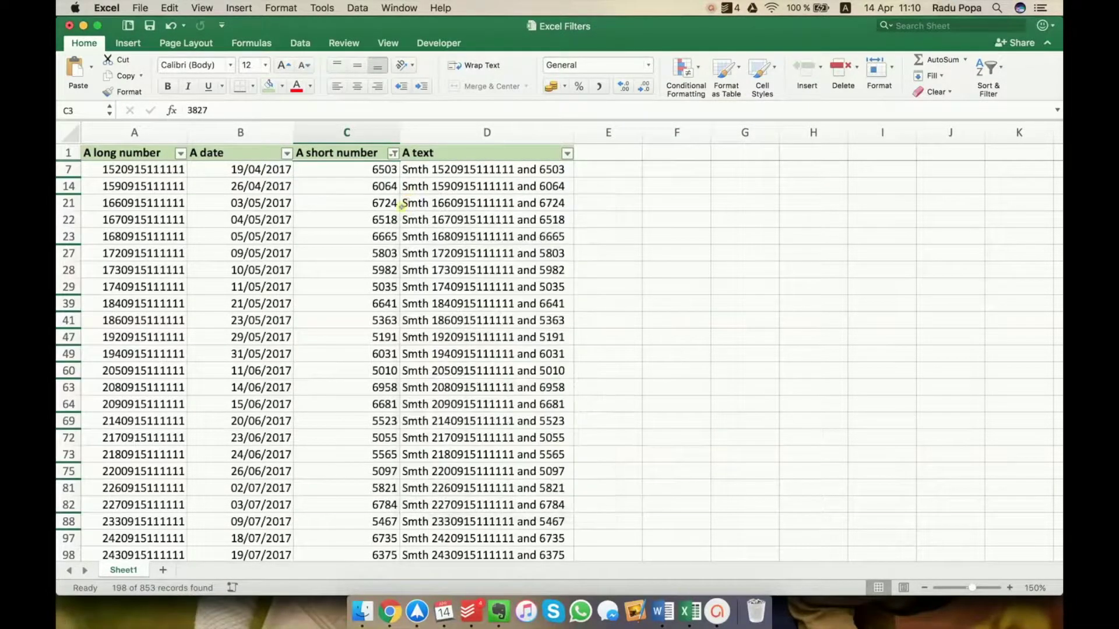
Scroll through the 198 rows that remain after filtering.
left_click(366, 237)
scroll(366, 236, "down", 20)
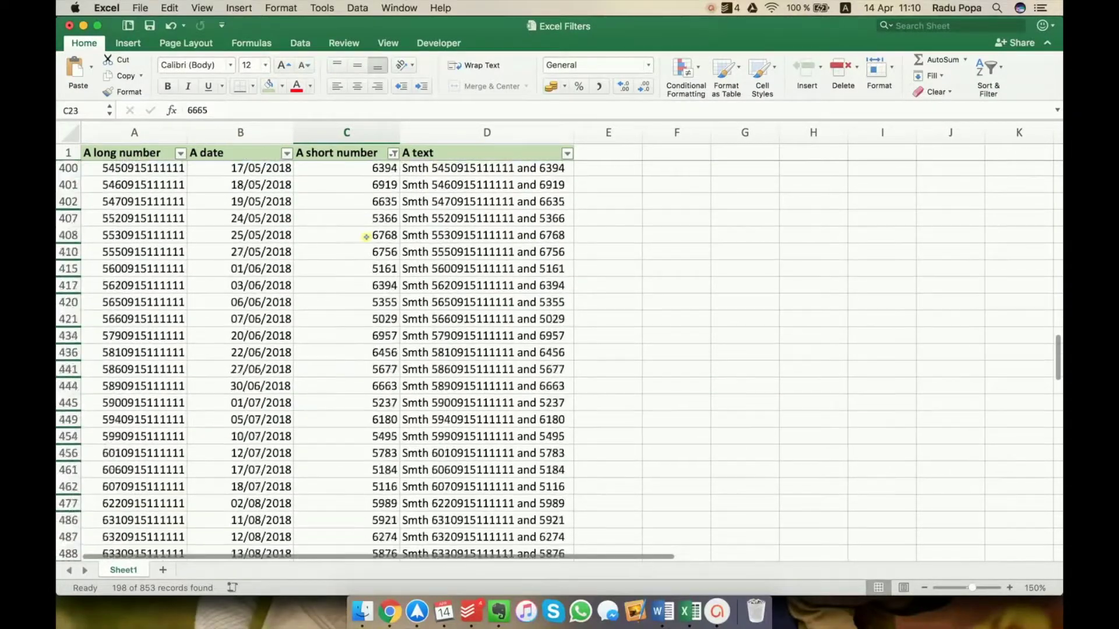
scroll(366, 237, "down", 10)
scroll(366, 237, "up", 20)
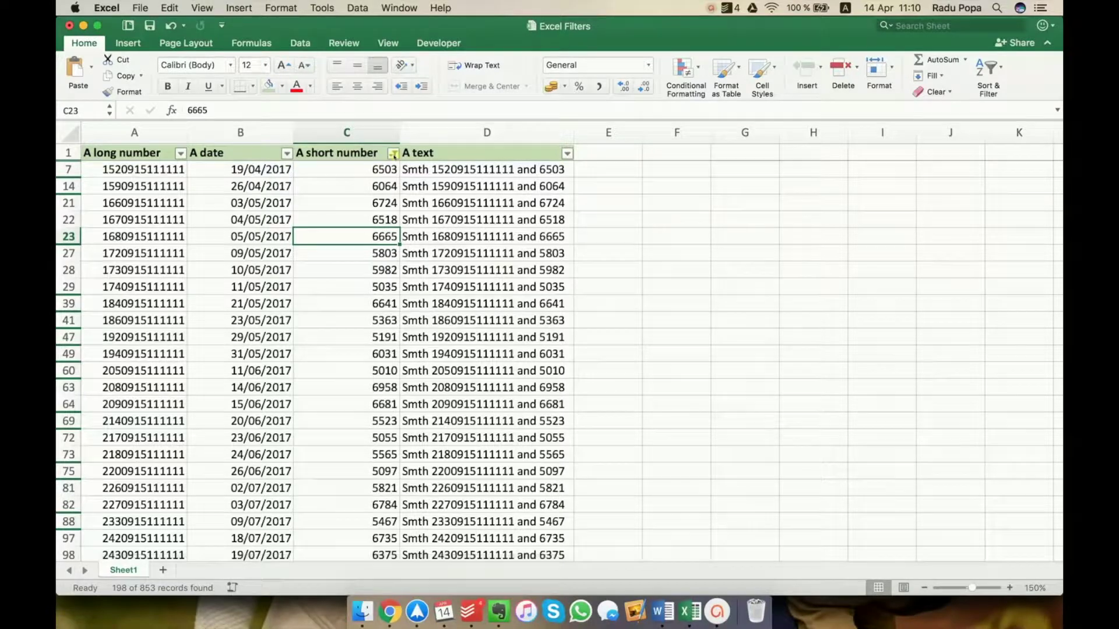
left_click(394, 153)
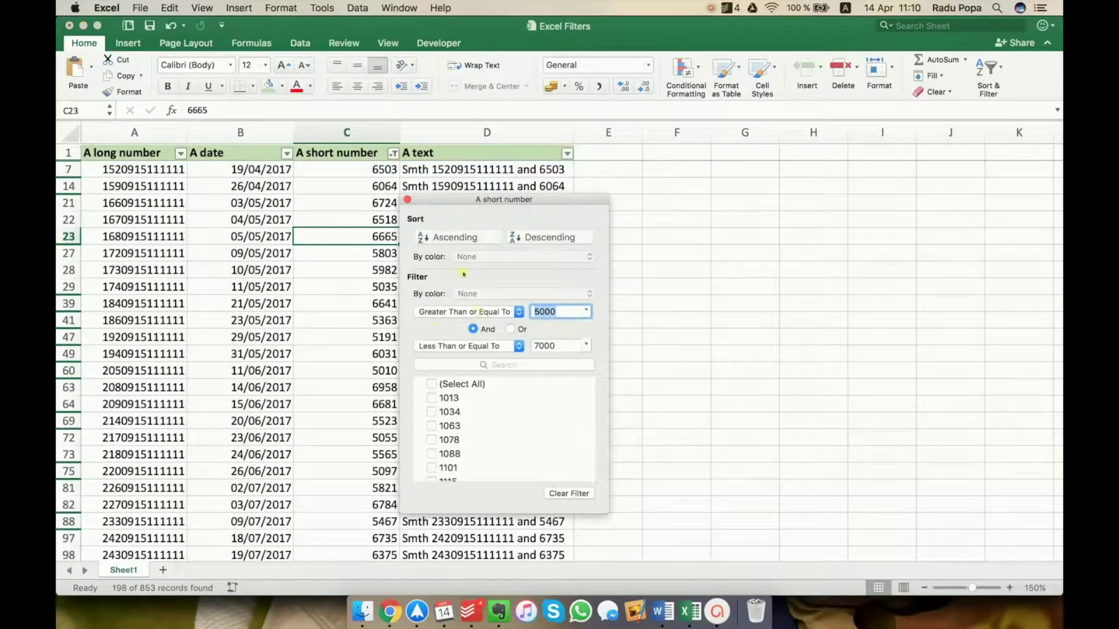
left_click(431, 384)
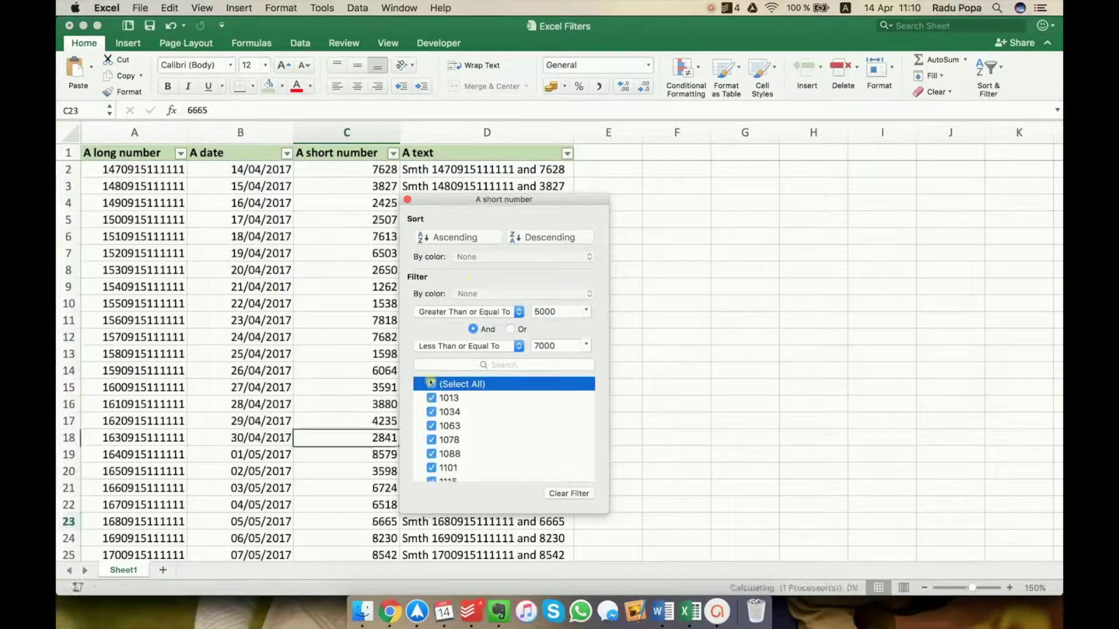
left_click(408, 200)
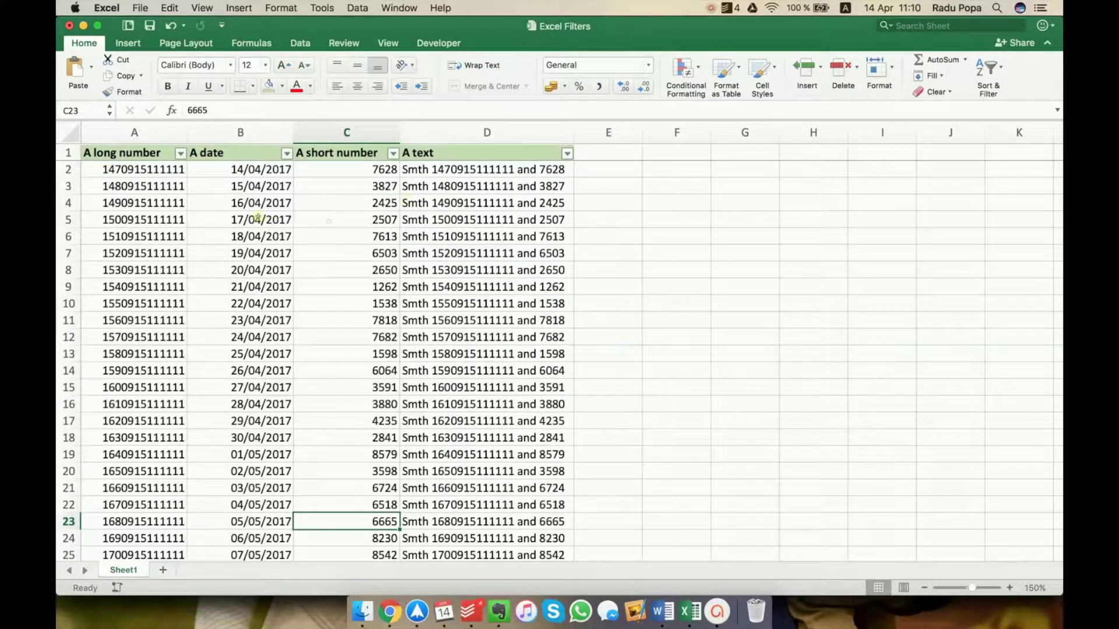
scroll(258, 217, "down", 3)
left_click(258, 219)
scroll(258, 218, "down", 3)
scroll(258, 217, "up", 3)
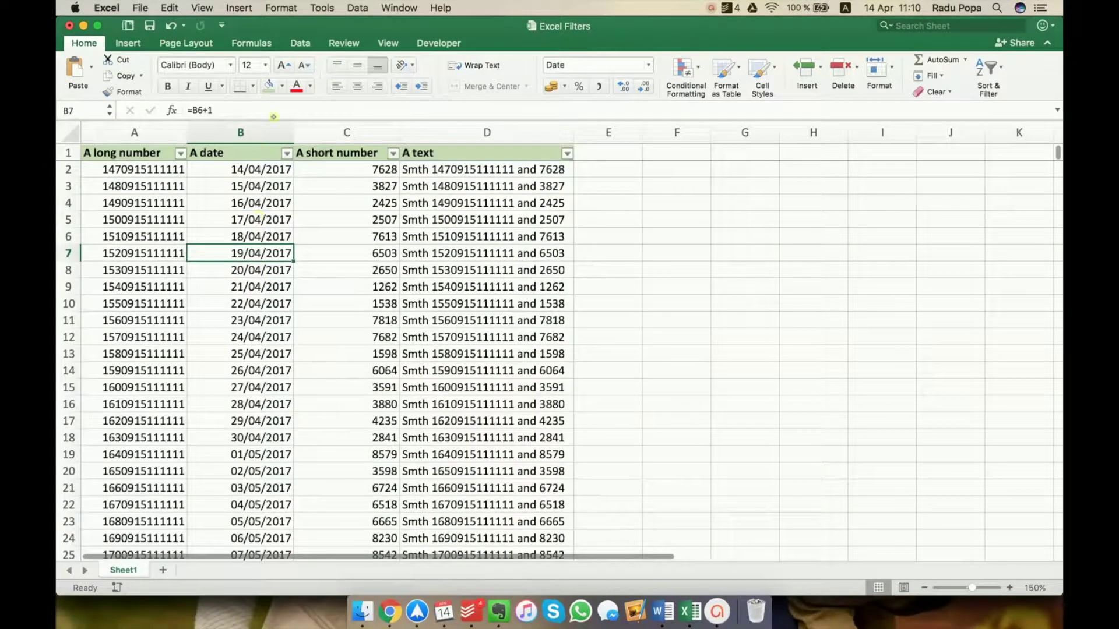
left_click(270, 184)
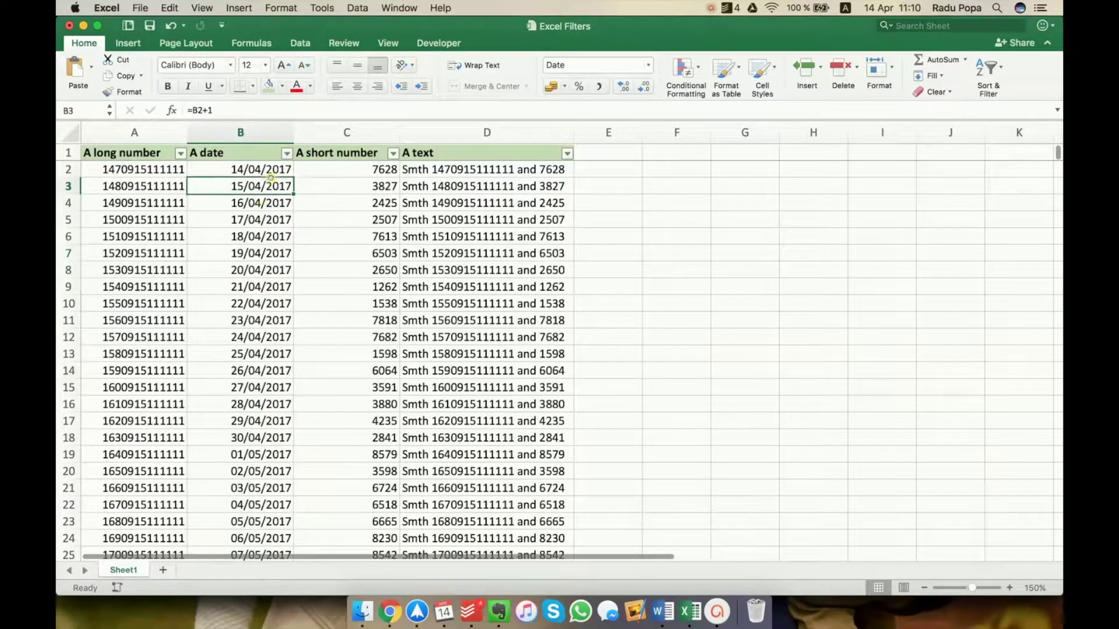
left_click(260, 235)
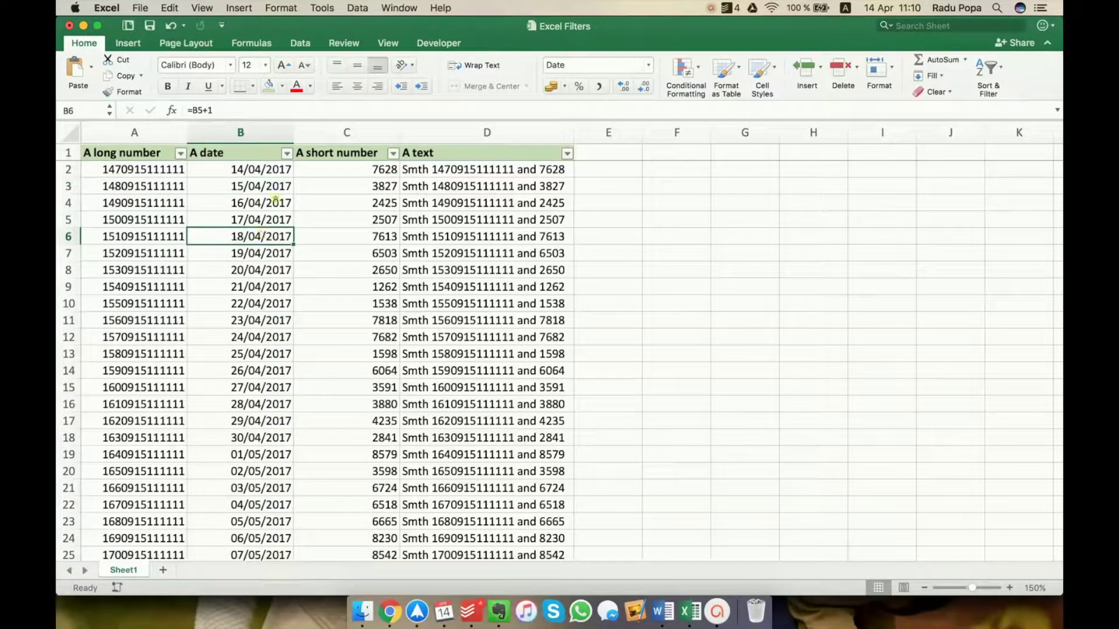
left_click(286, 154)
left_click(315, 364)
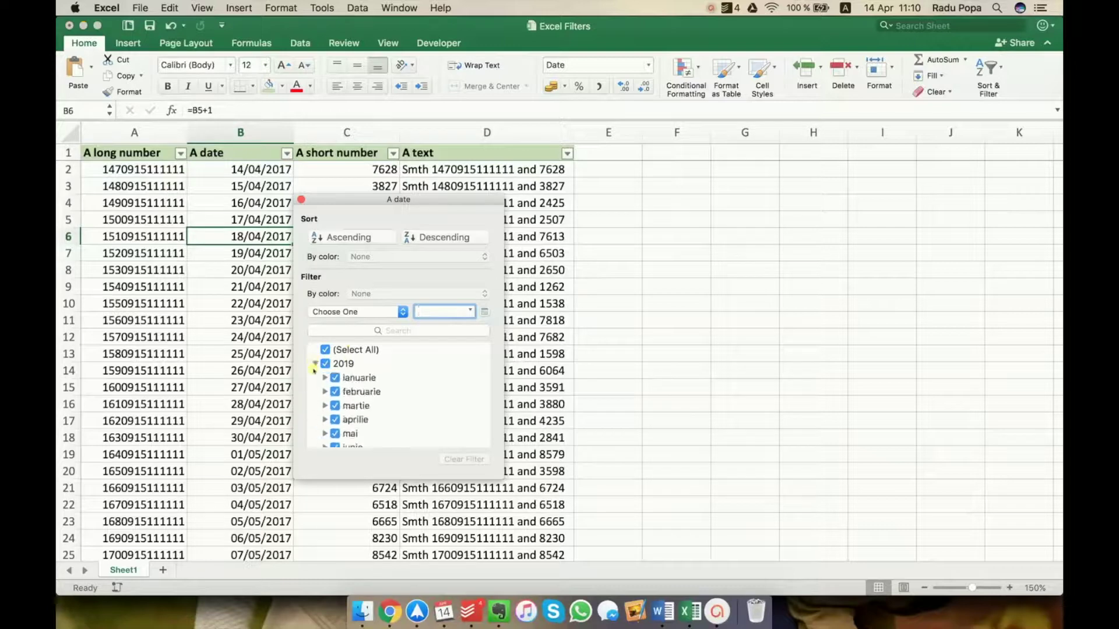
left_click(315, 364)
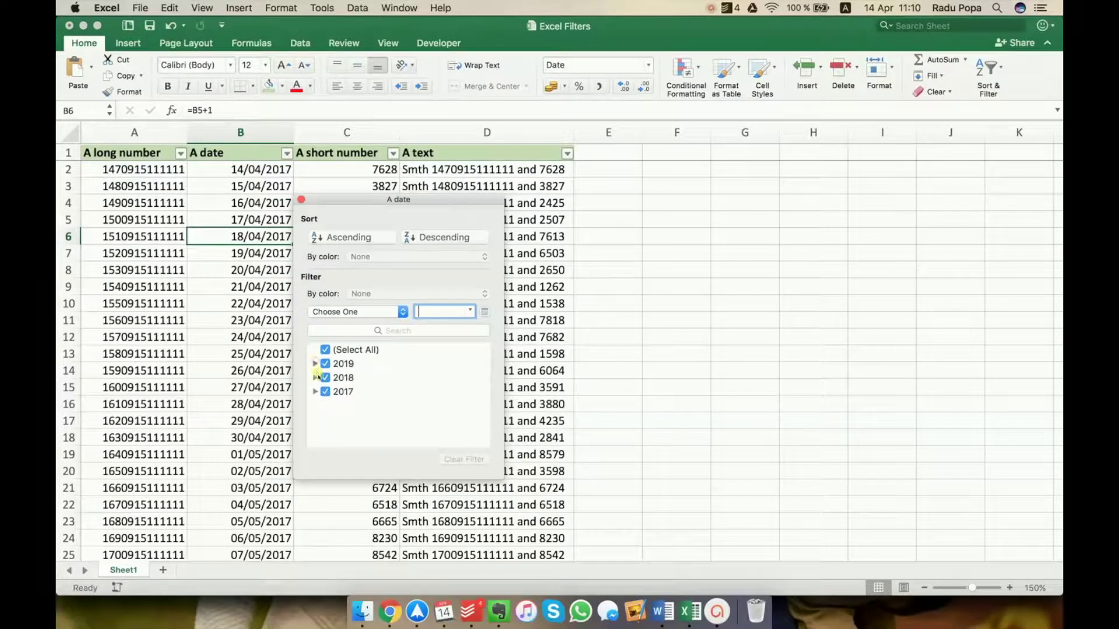
left_click(301, 200)
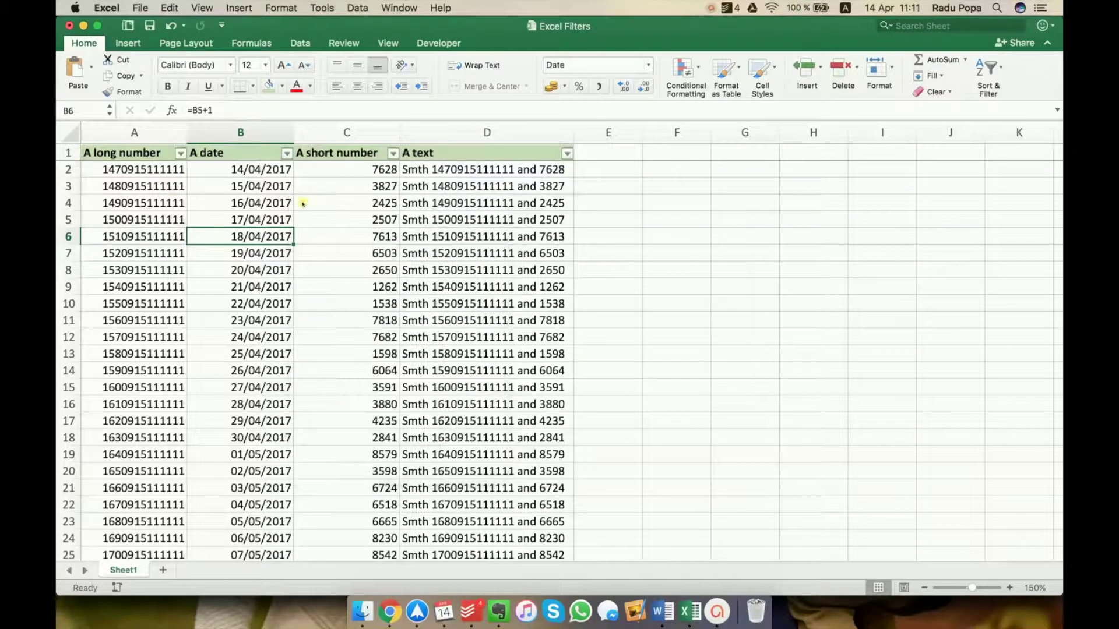
left_click(258, 204)
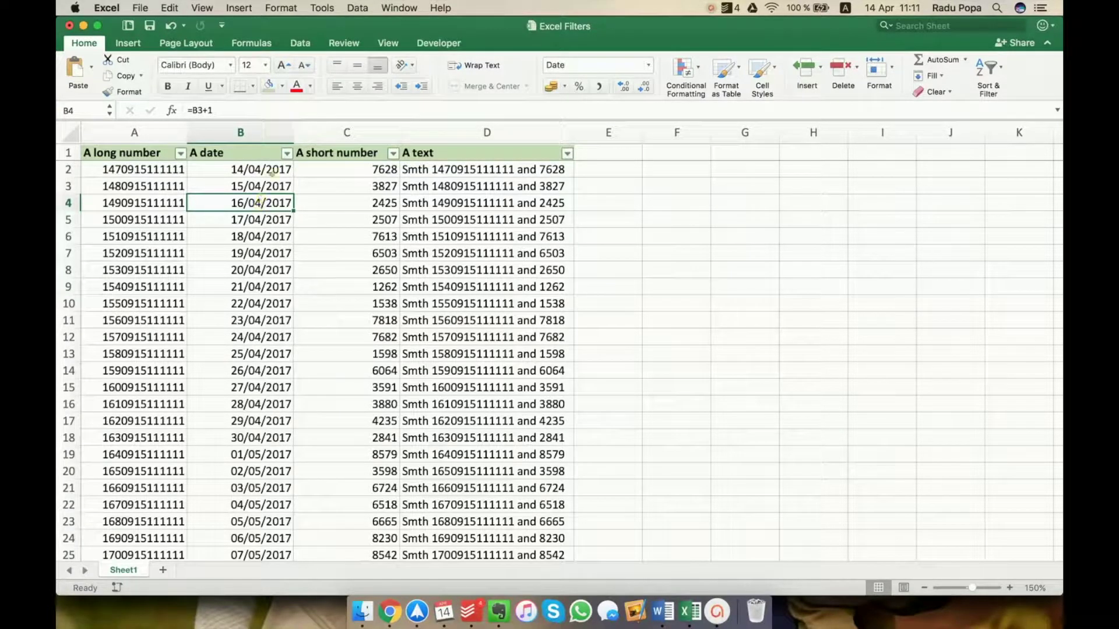
left_click(286, 153)
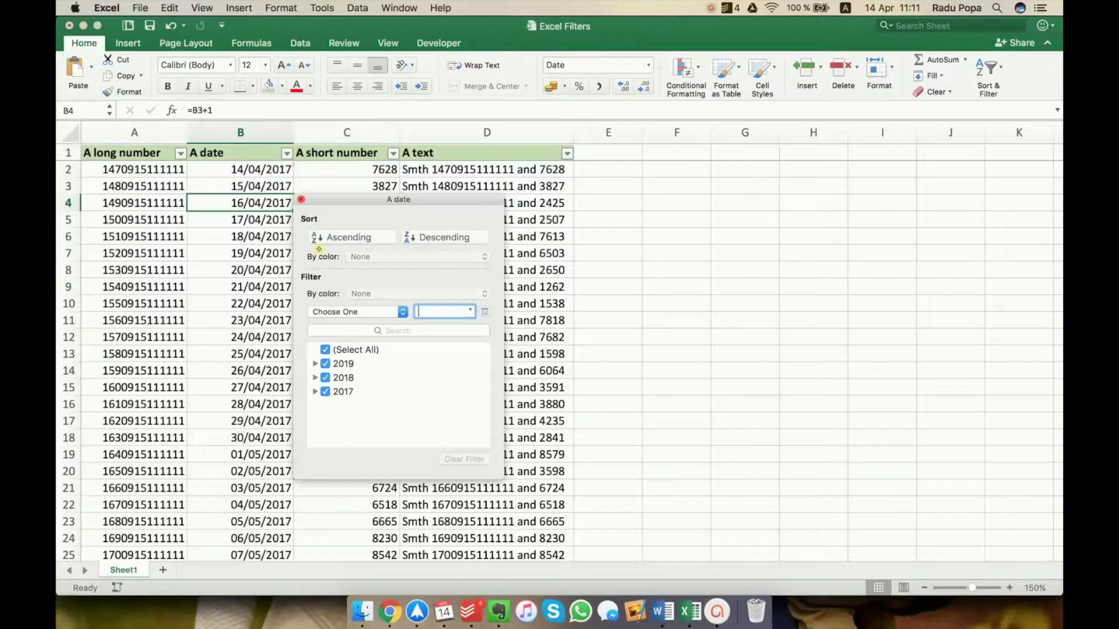
left_click(365, 311)
scroll(366, 422, "down", 5)
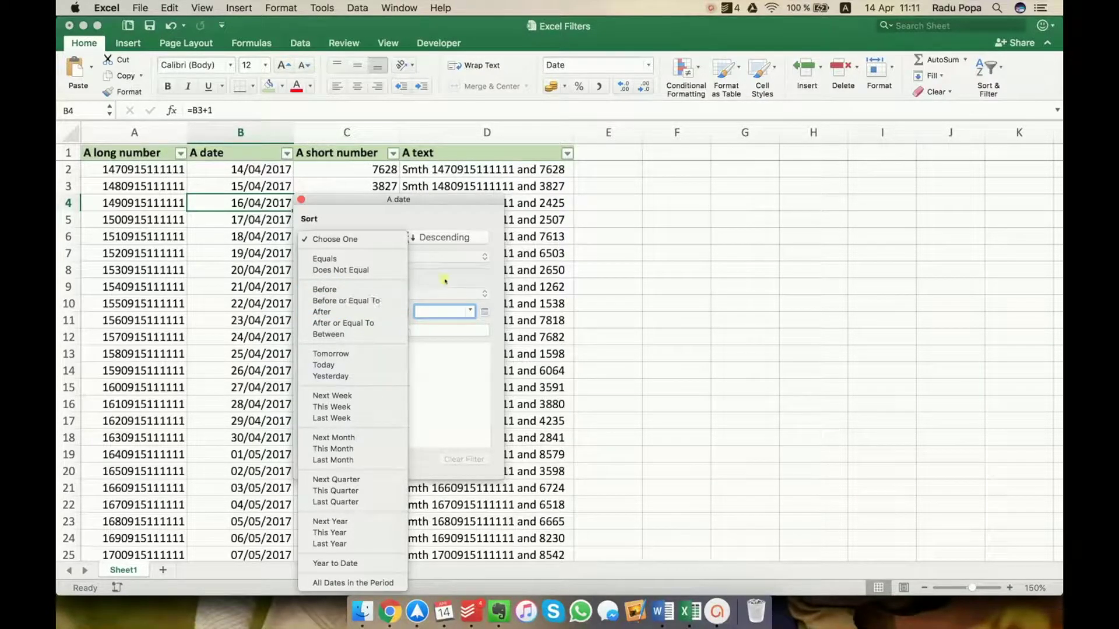
left_click(406, 312)
left_click(401, 330)
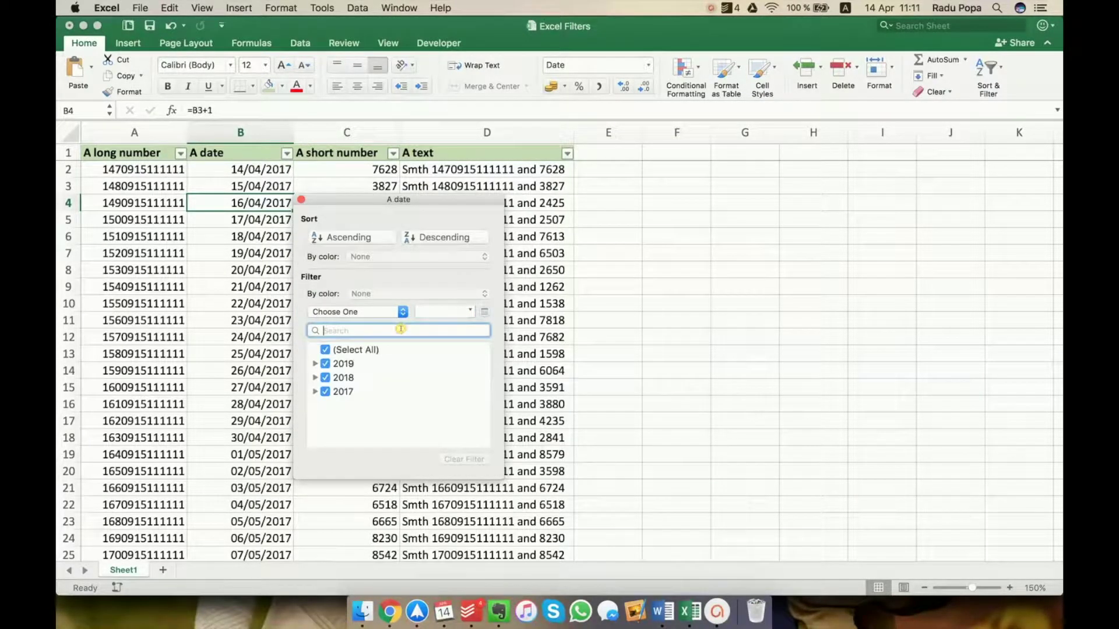
type("05")
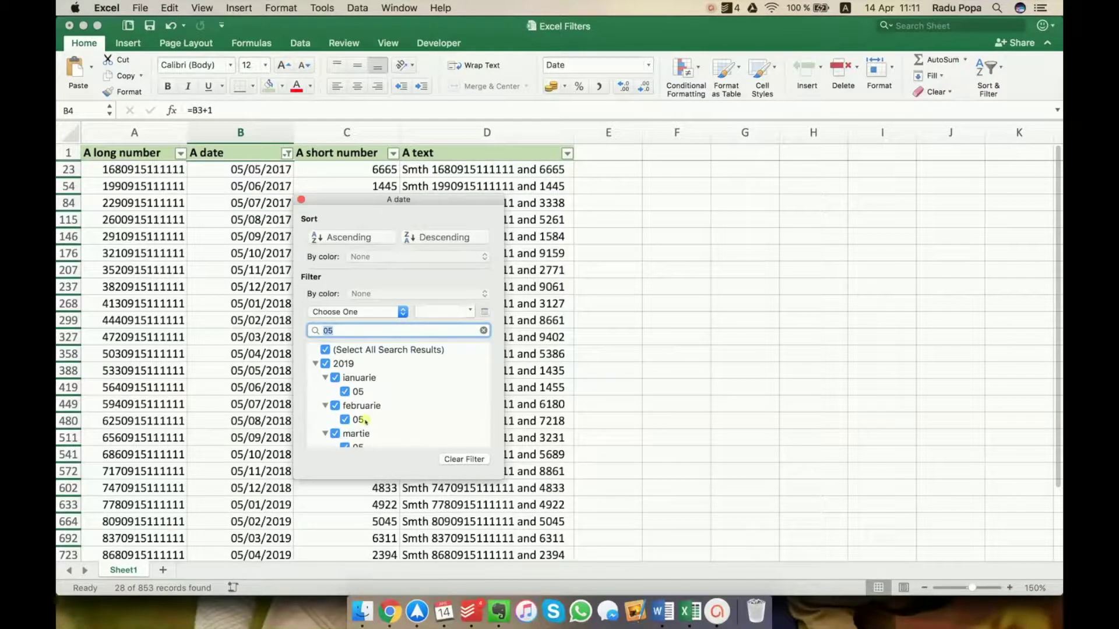
scroll(369, 379, "down", 1)
scroll(361, 376, "down", 5)
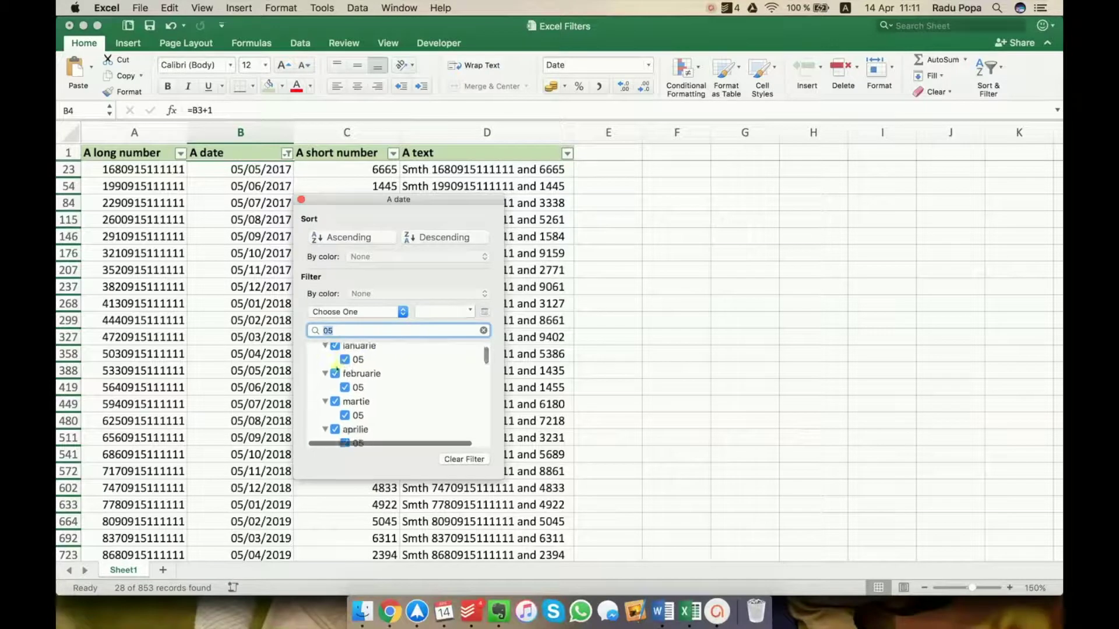
scroll(337, 367, "down", 6)
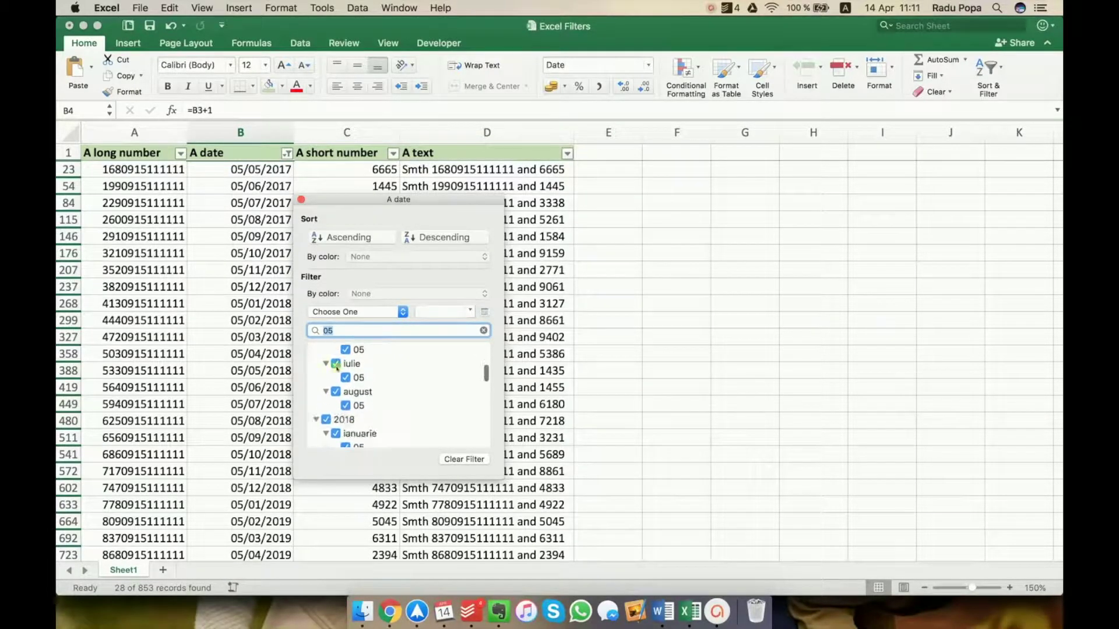
scroll(337, 369, "down", 5)
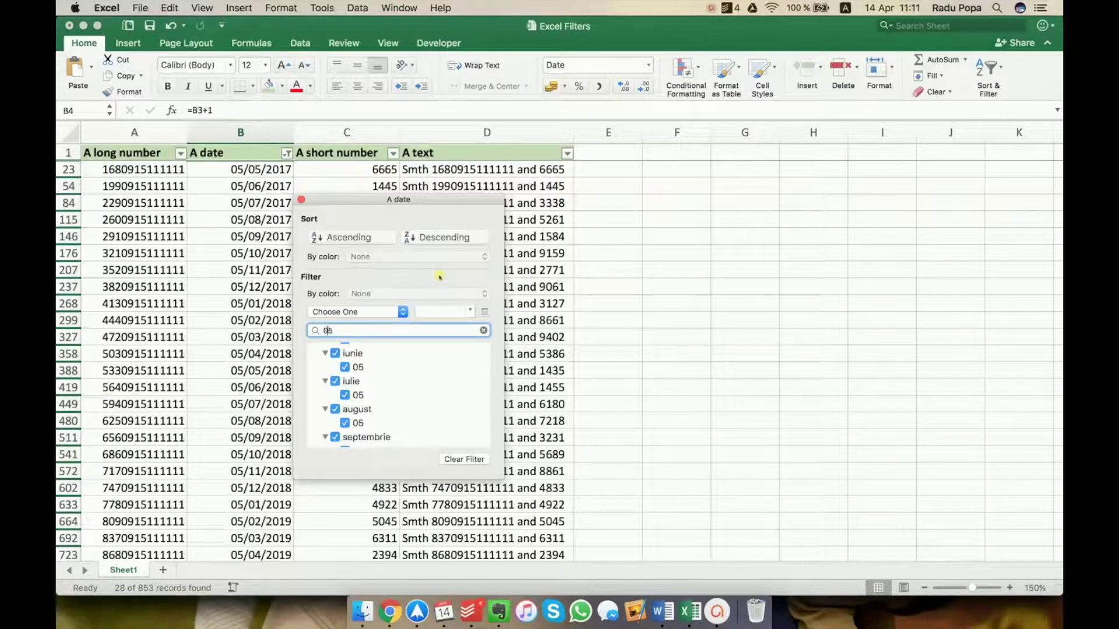
key("BackSpace")
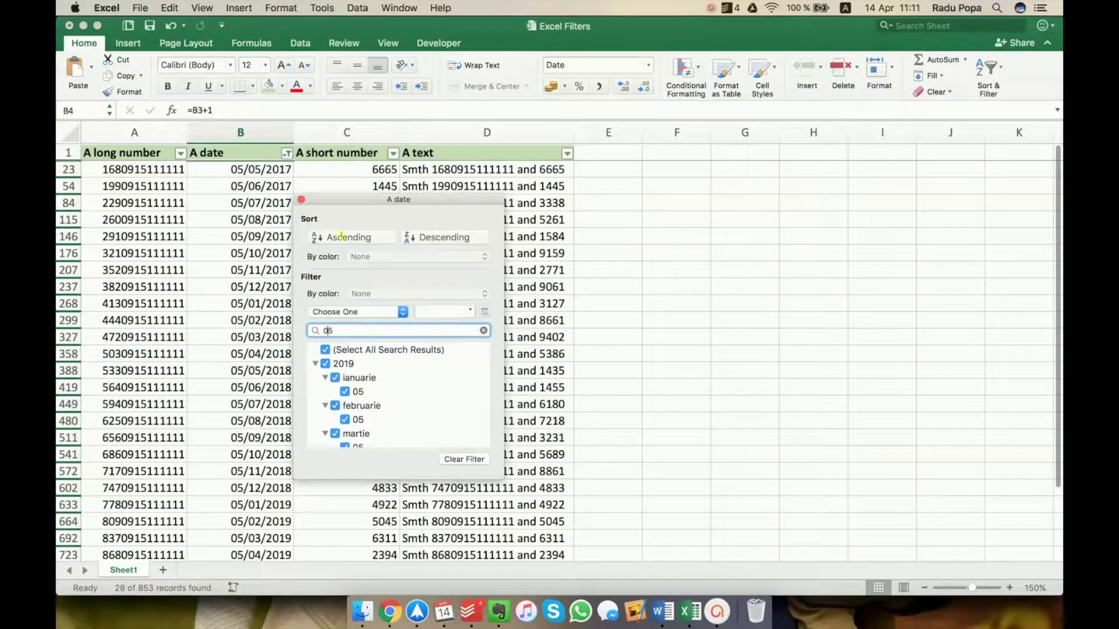
left_click(301, 200)
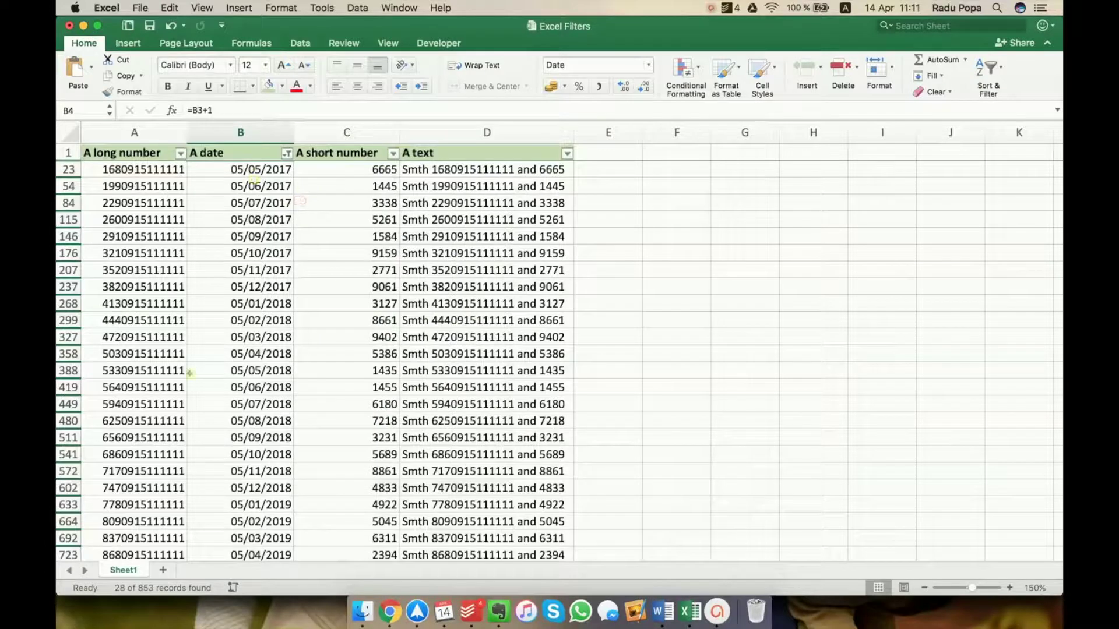
left_click(245, 253)
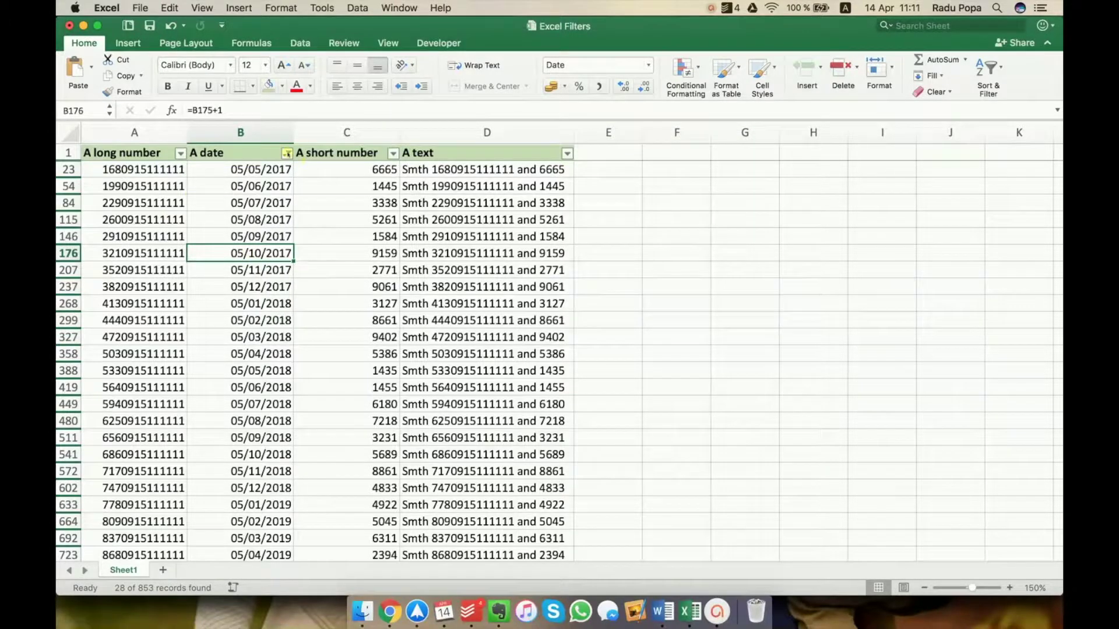
left_click(287, 154)
left_click(325, 350)
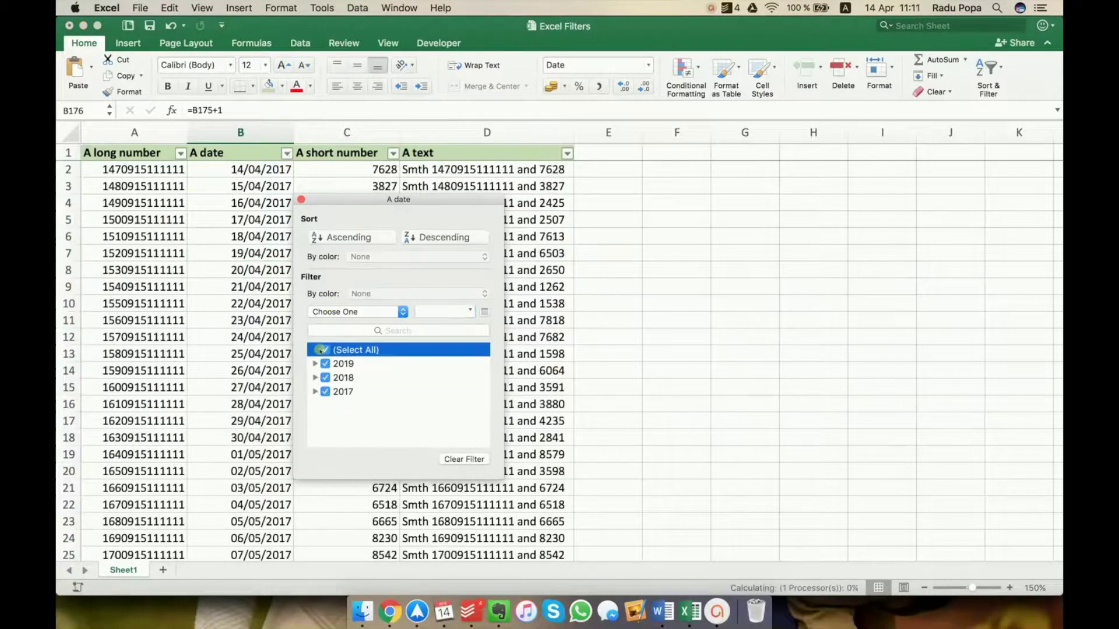
left_click(301, 199)
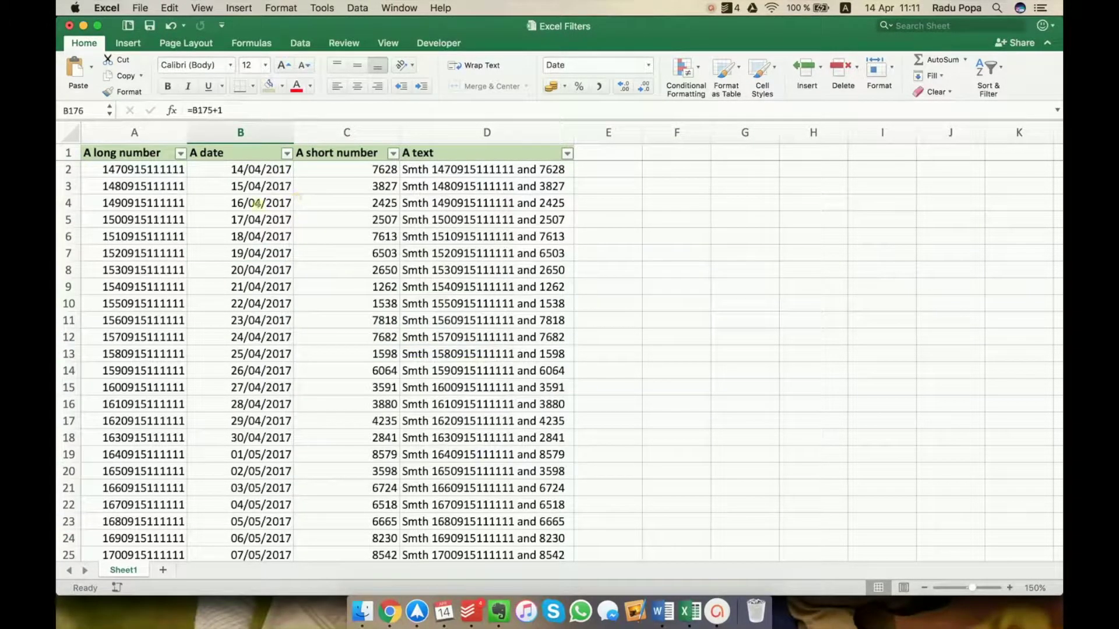
left_click(257, 204)
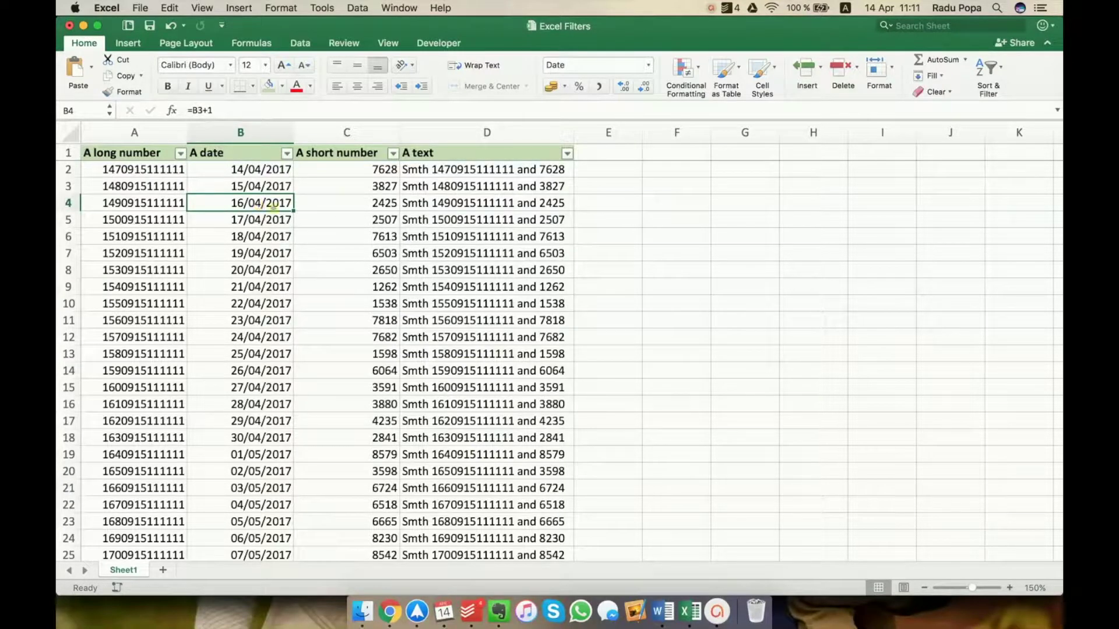
left_click(369, 134)
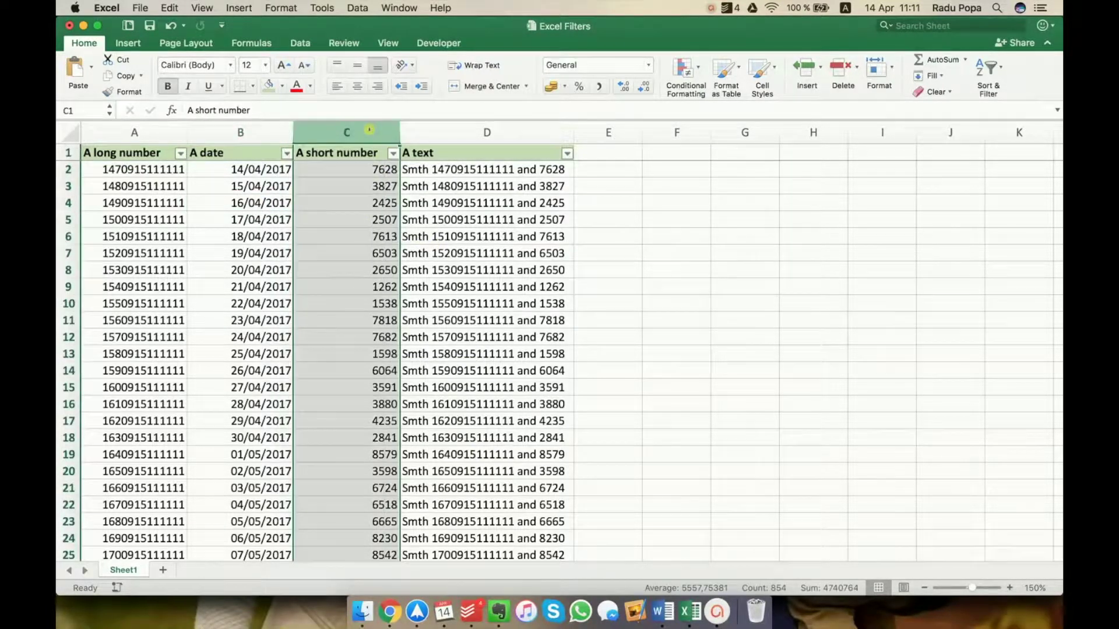
left_click(357, 204)
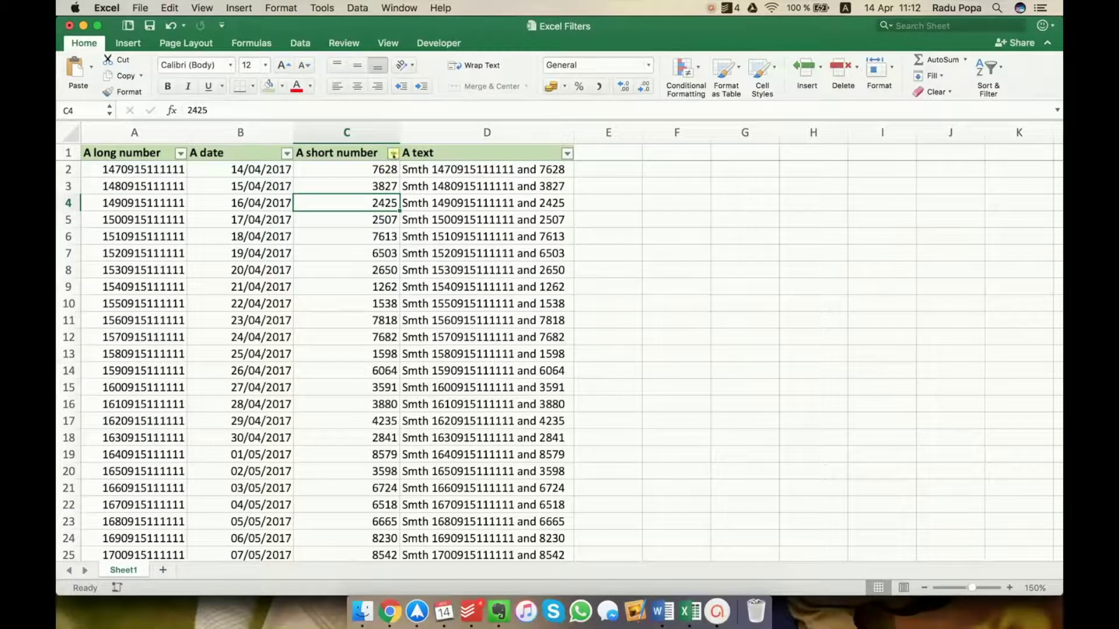
left_click(394, 153)
Search the short-number filter for 7* and review the 91 matching rows.
left_click(496, 332)
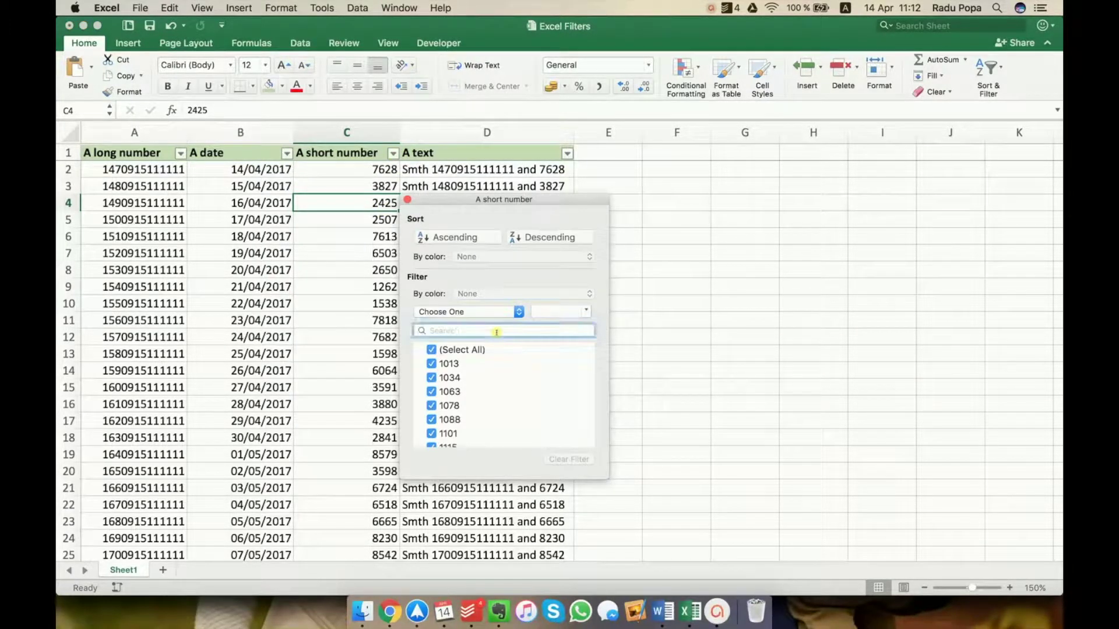
type("7")
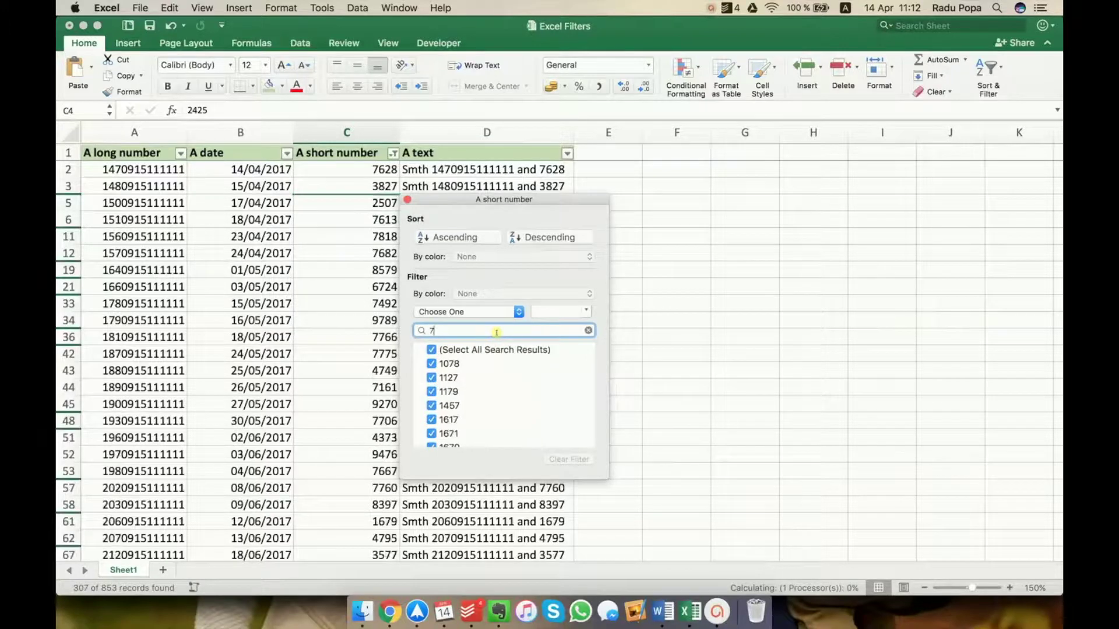
type("*")
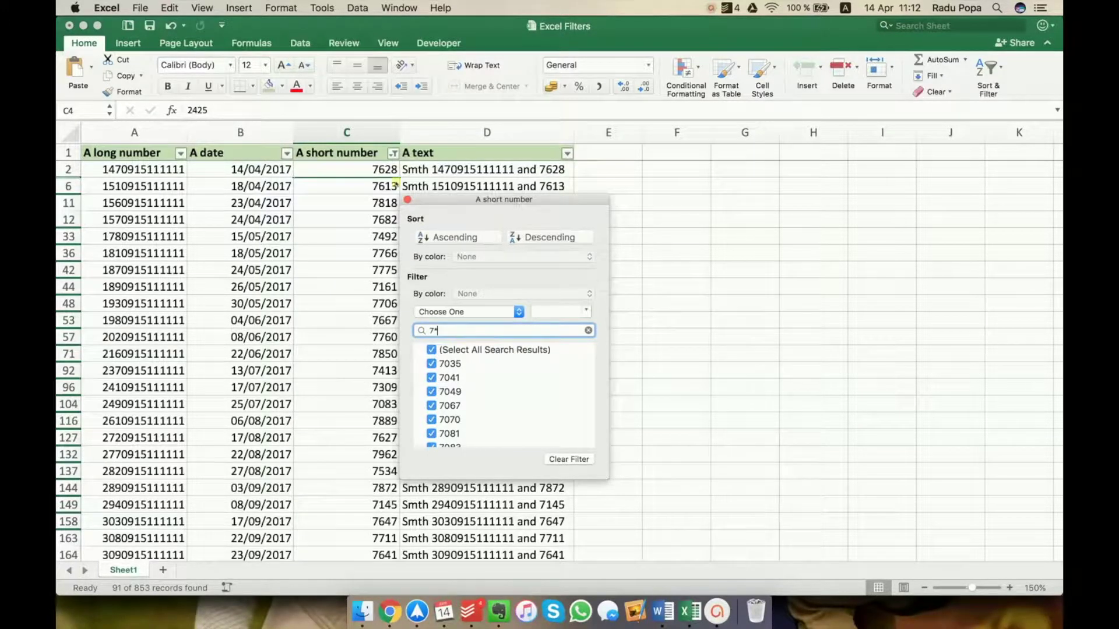
left_click(408, 199)
scroll(346, 256, "down", 20)
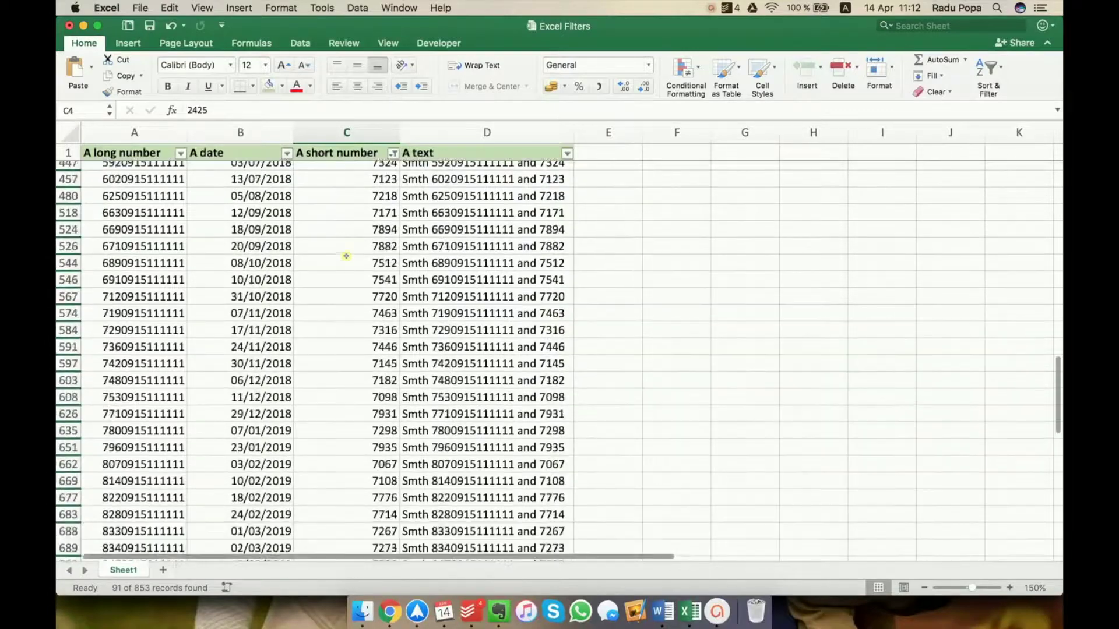
scroll(346, 255, "up", 10)
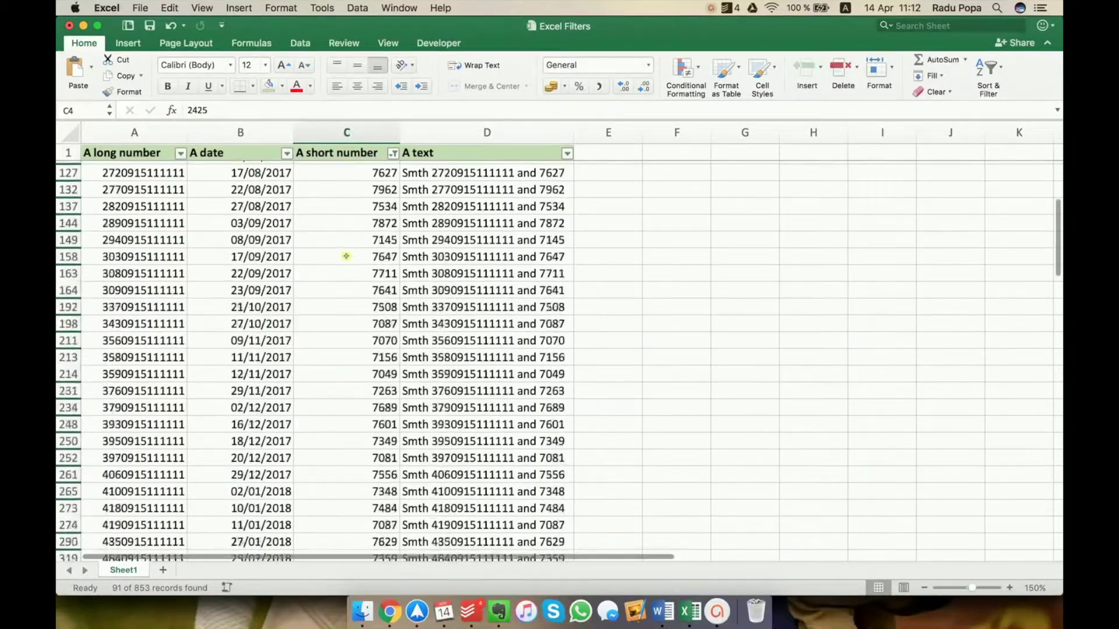
scroll(347, 257, "up", 10)
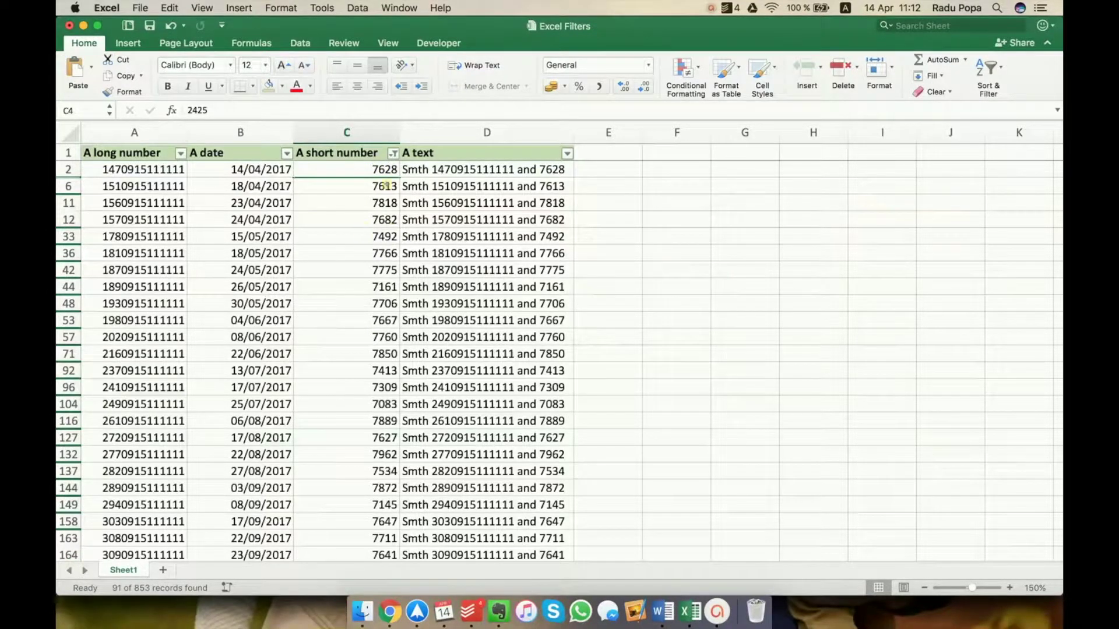
Re-include every short number, briefly trying then erasing a *7 search.
left_click(394, 152)
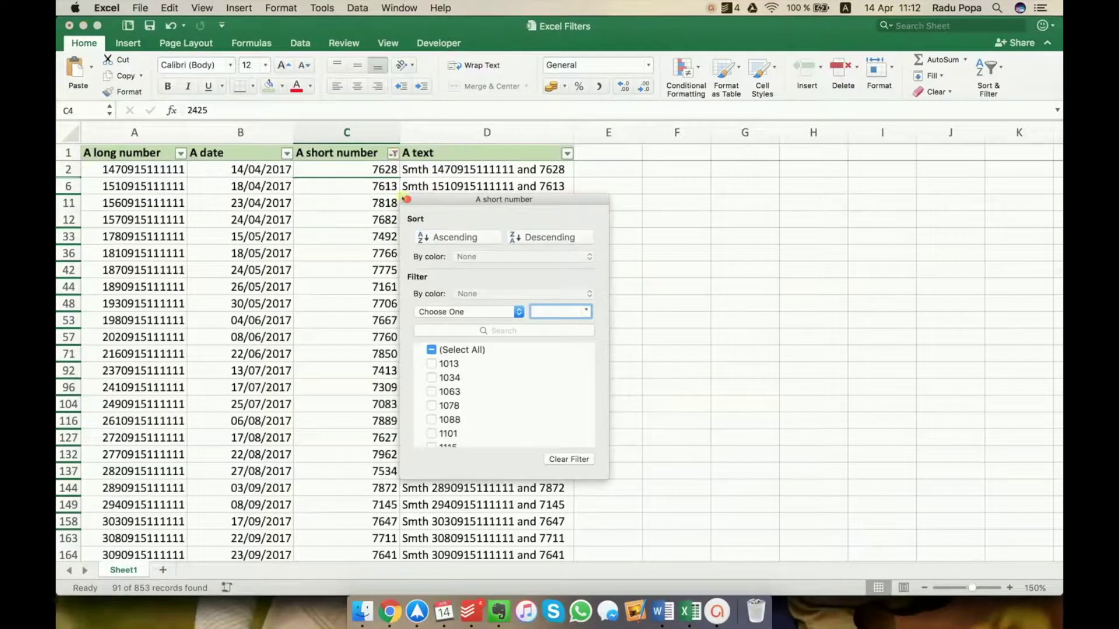
left_click(437, 349)
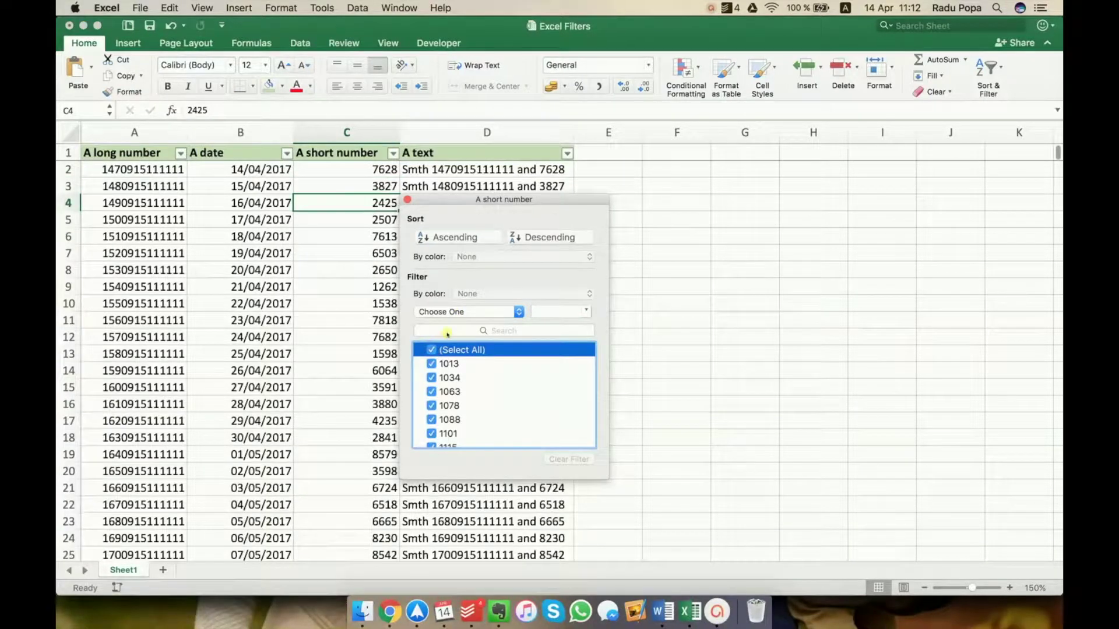
left_click(450, 328)
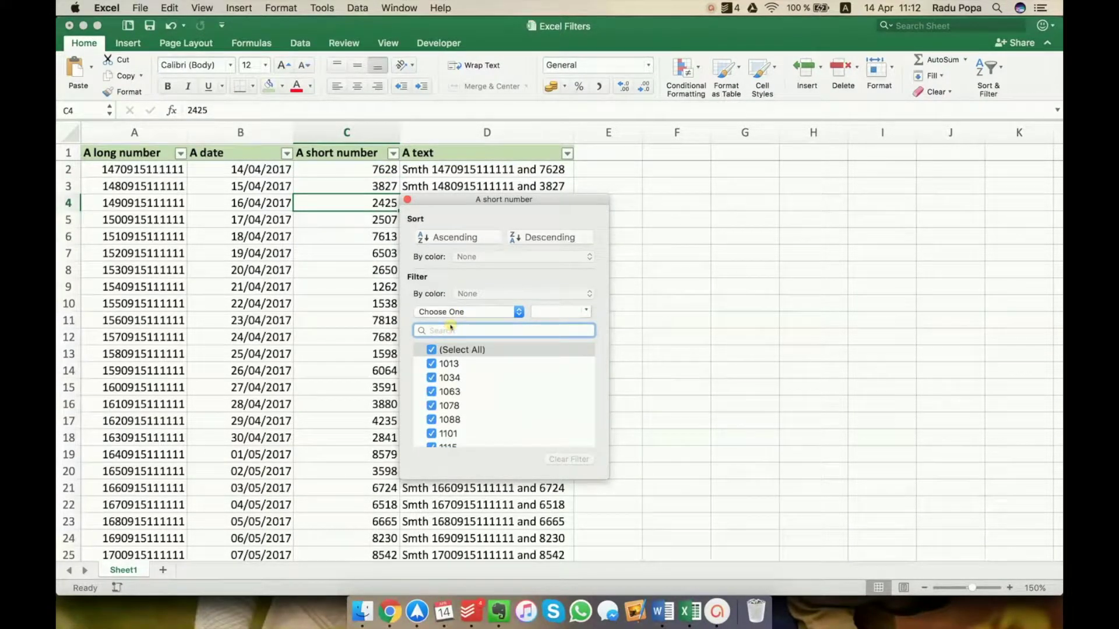
type("8")
key("BackSpace")
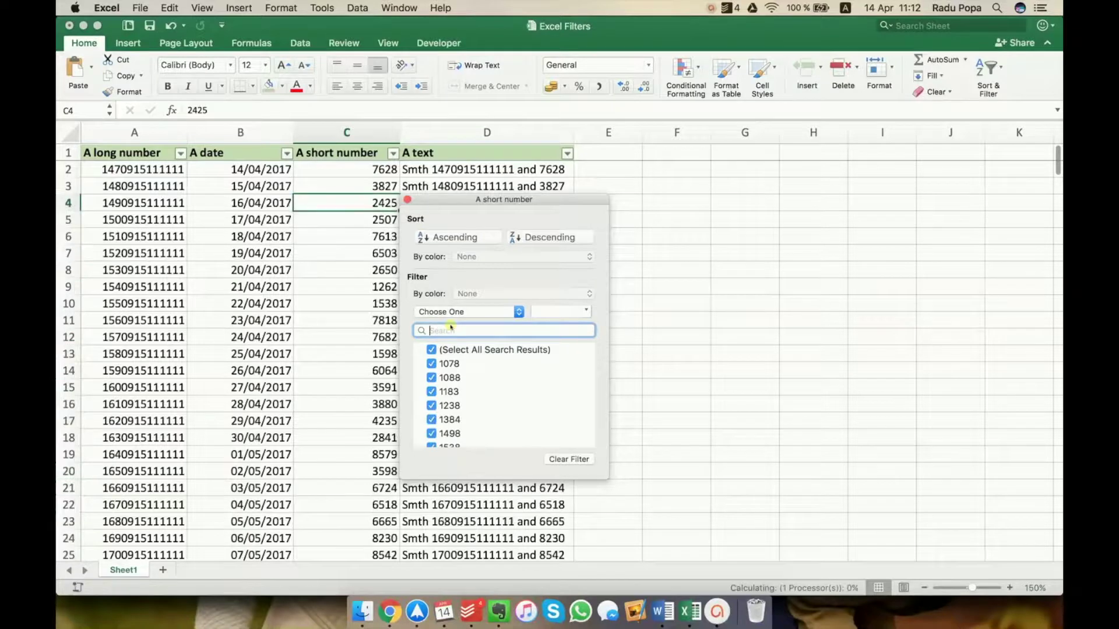
type("*7")
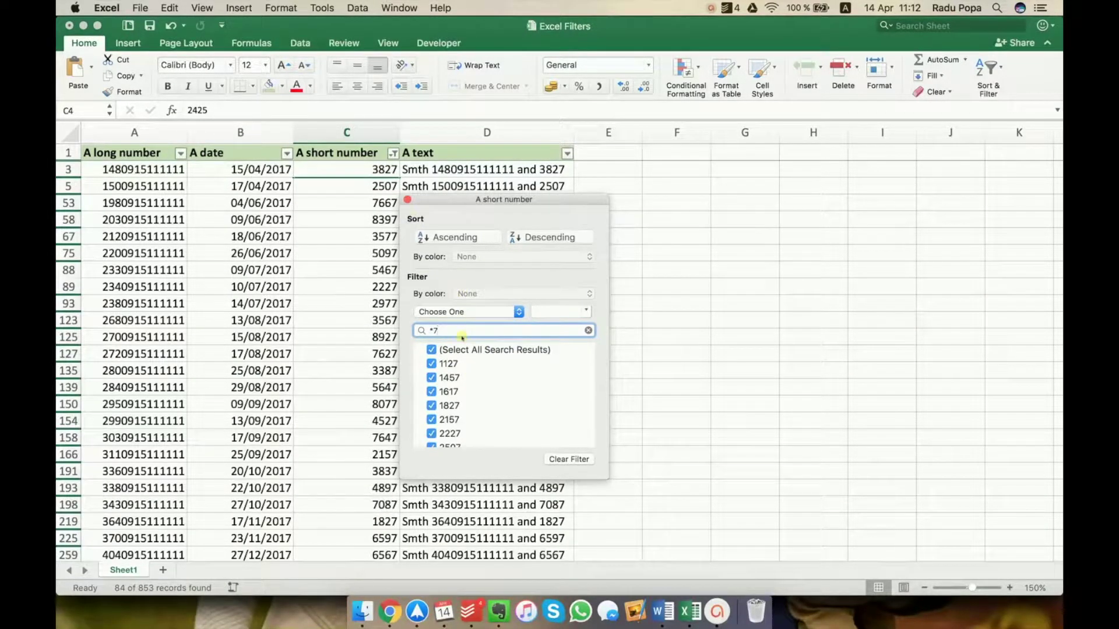
key("BackSpace")
key("BackSpace")
left_click(407, 201)
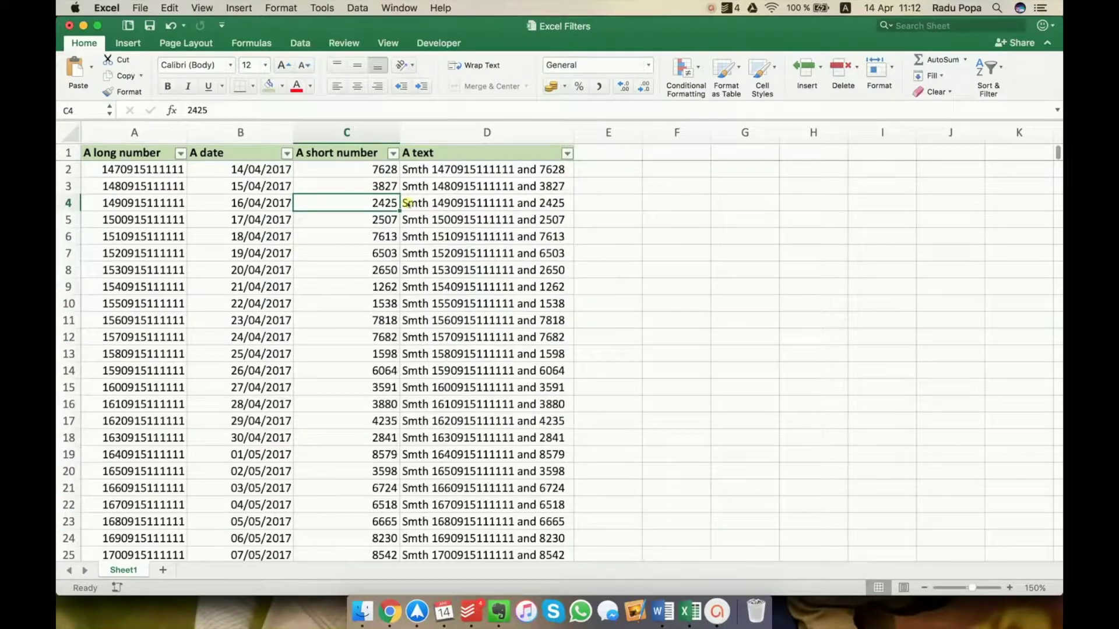
Select cells C6, C11, column C and C4, then bring up the A short number filter options.
left_click(352, 230)
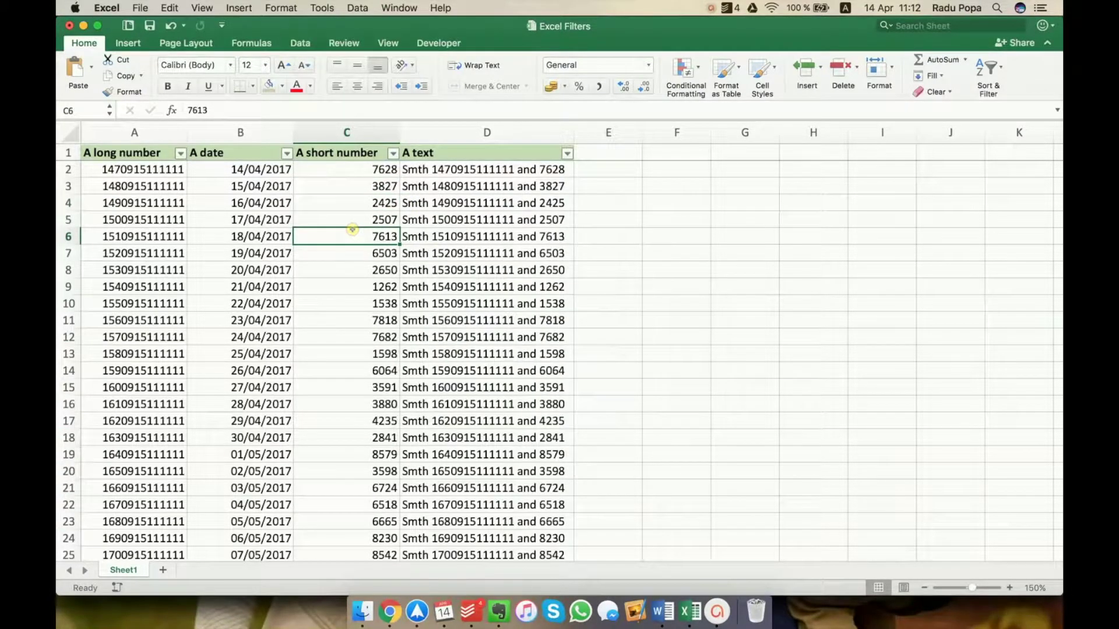
left_click(367, 317)
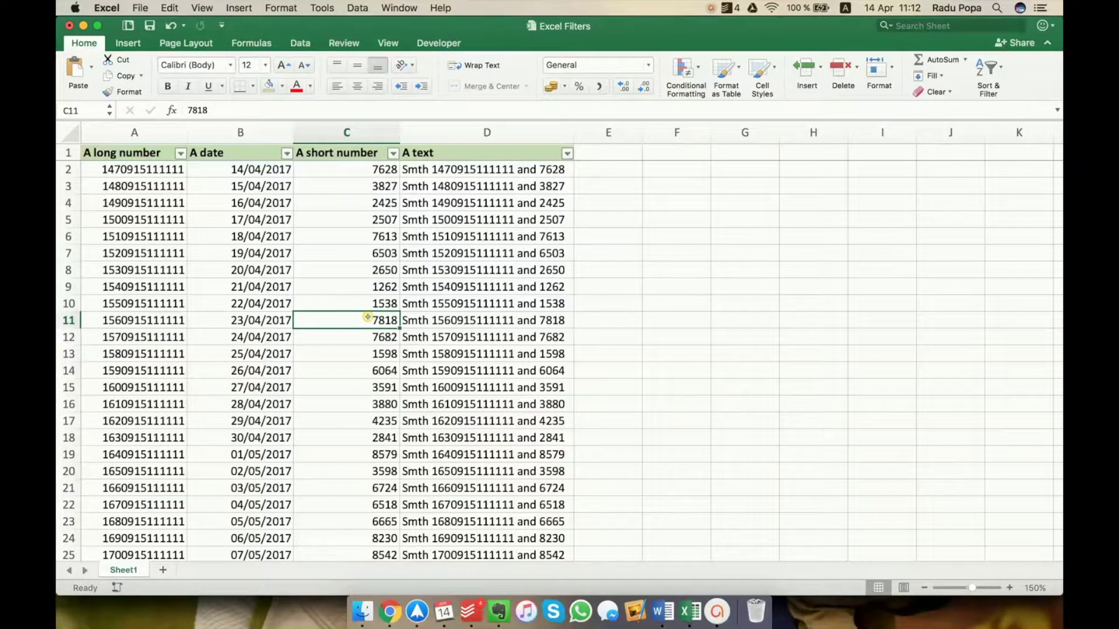
scroll(368, 317, "down", 4)
scroll(368, 317, "down", 7)
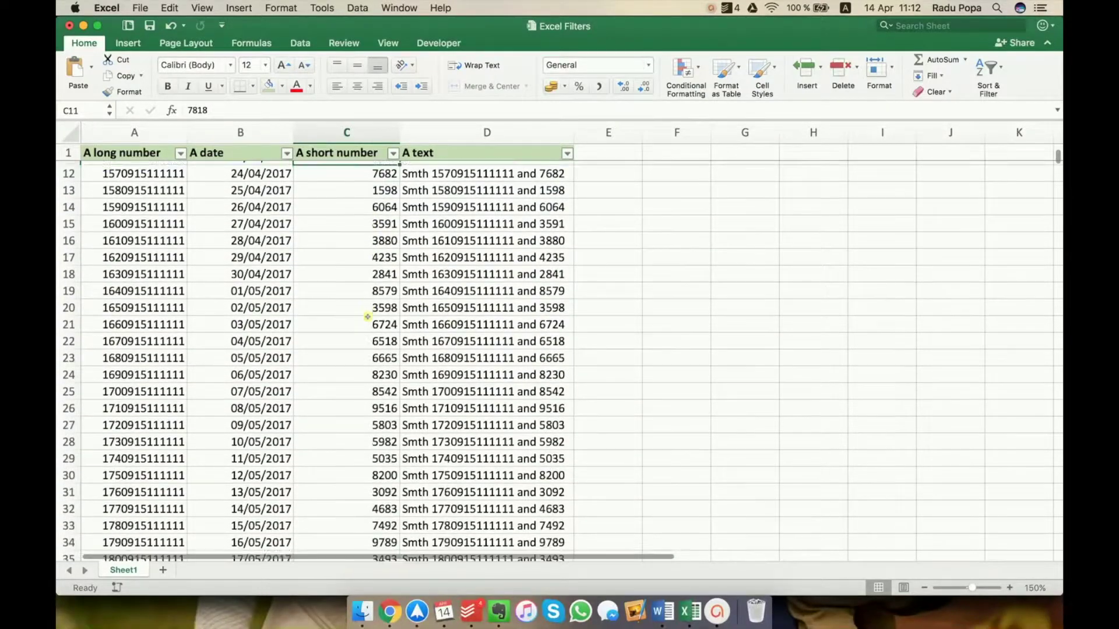
scroll(367, 317, "up", 11)
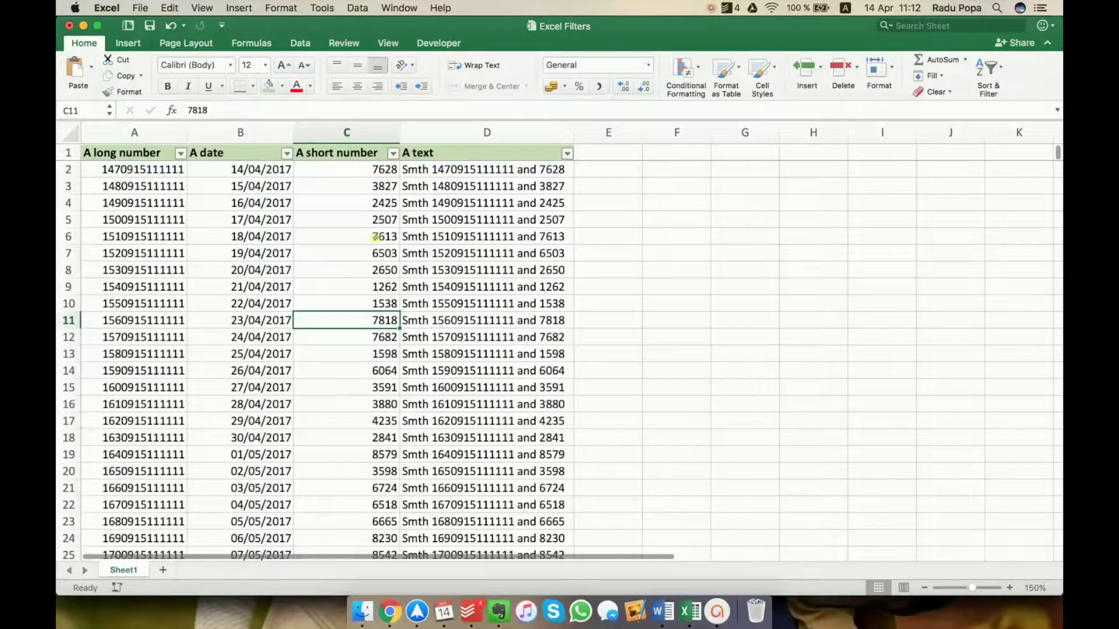
left_click(370, 134)
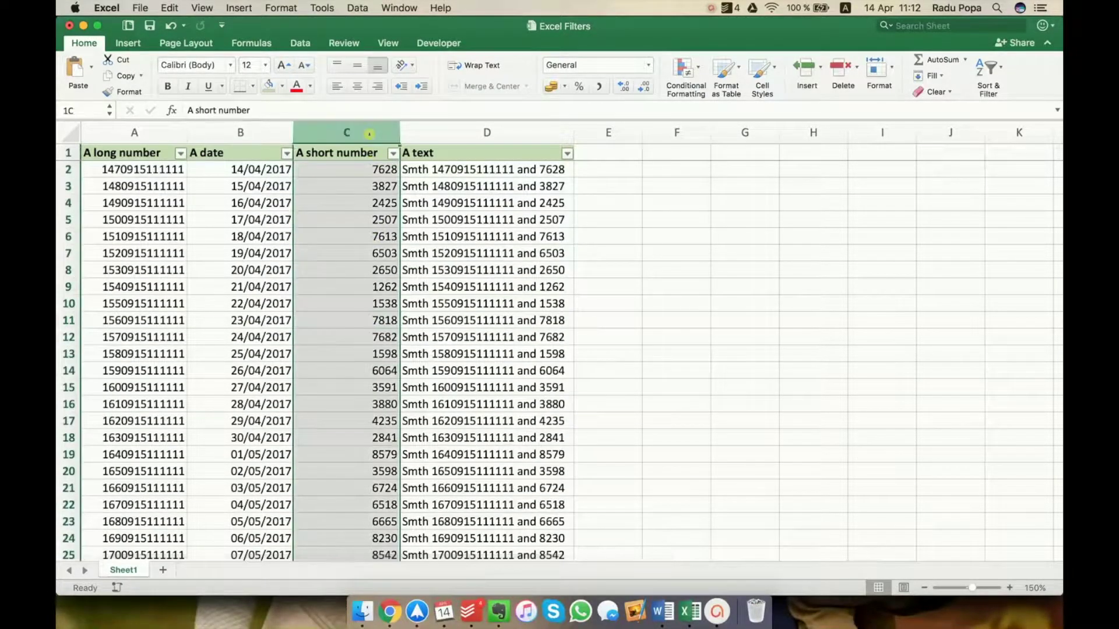
left_click(362, 200)
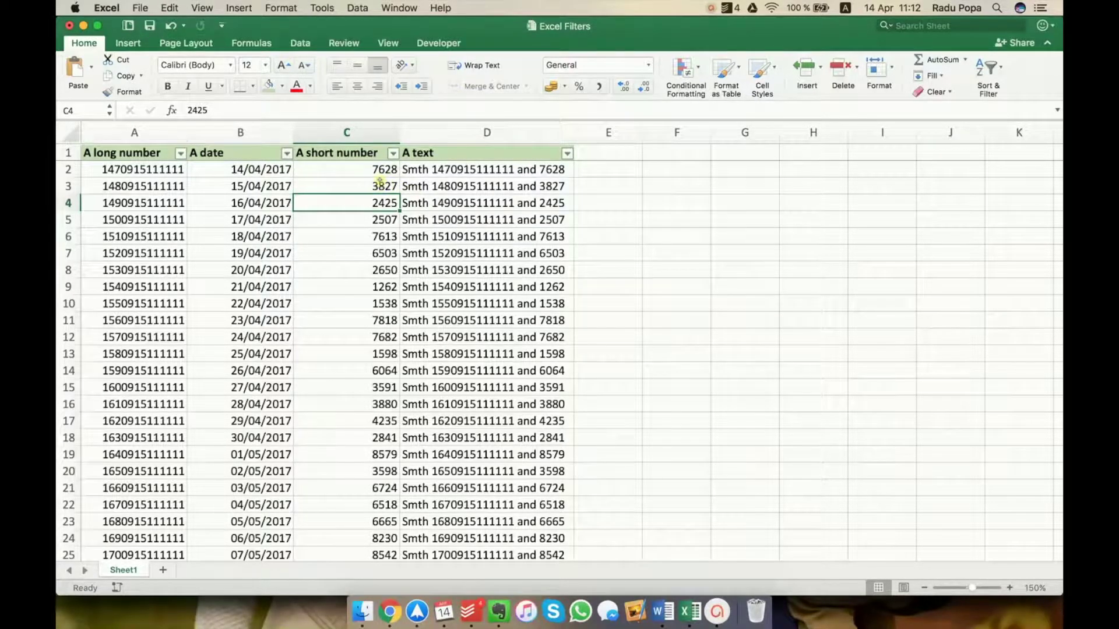
left_click(393, 154)
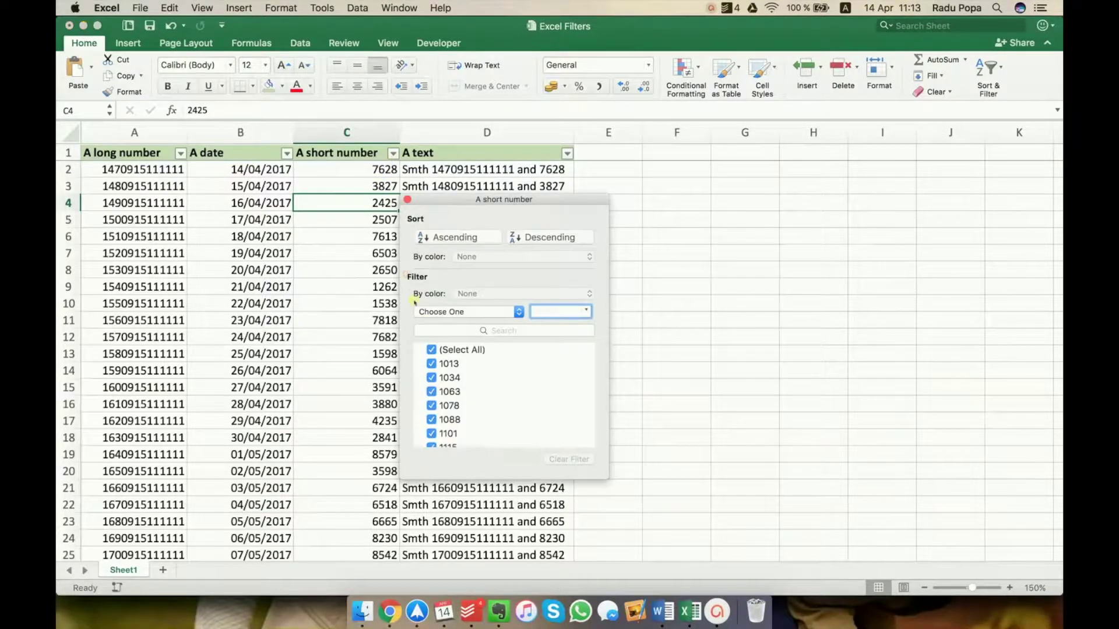
Enter the search pattern ?8?? in the short-number filter, correcting earlier attempts.
left_click(433, 331)
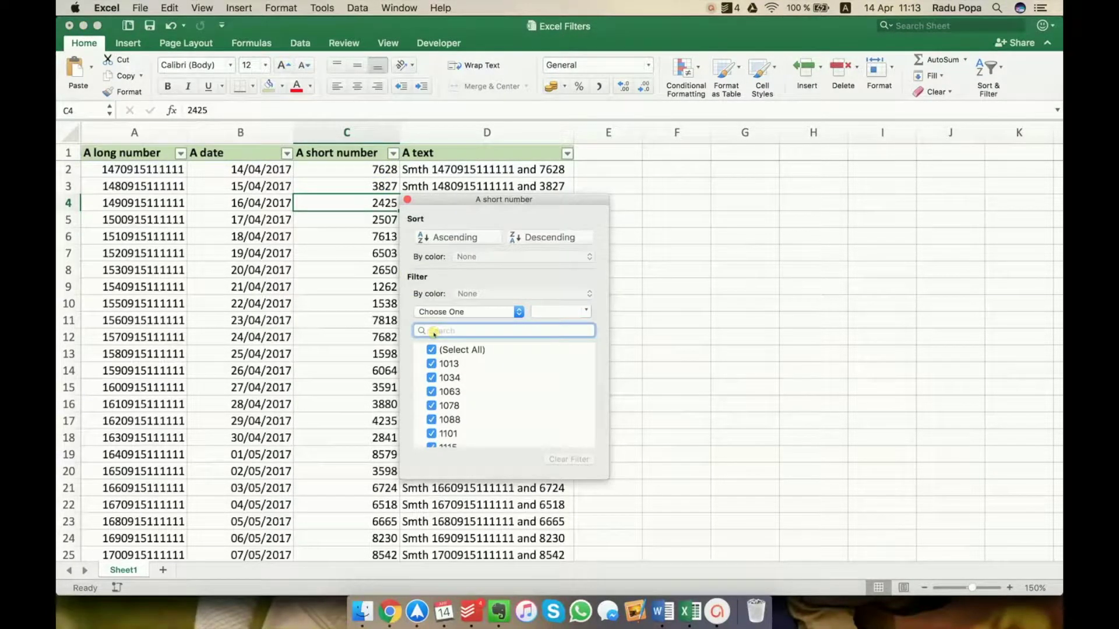
type("1")
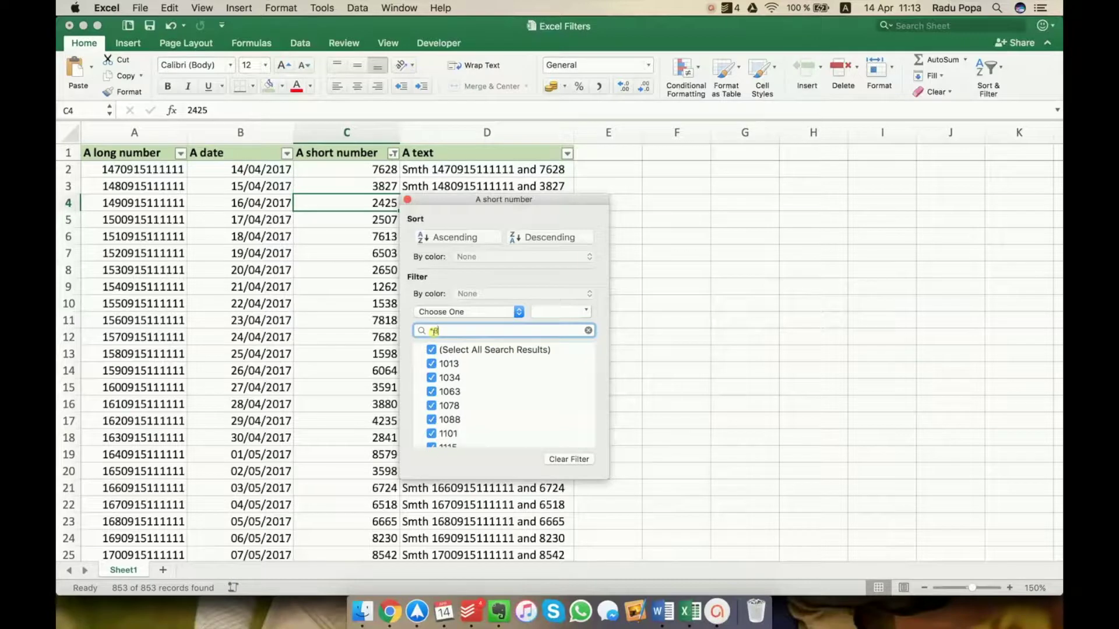
type("(")
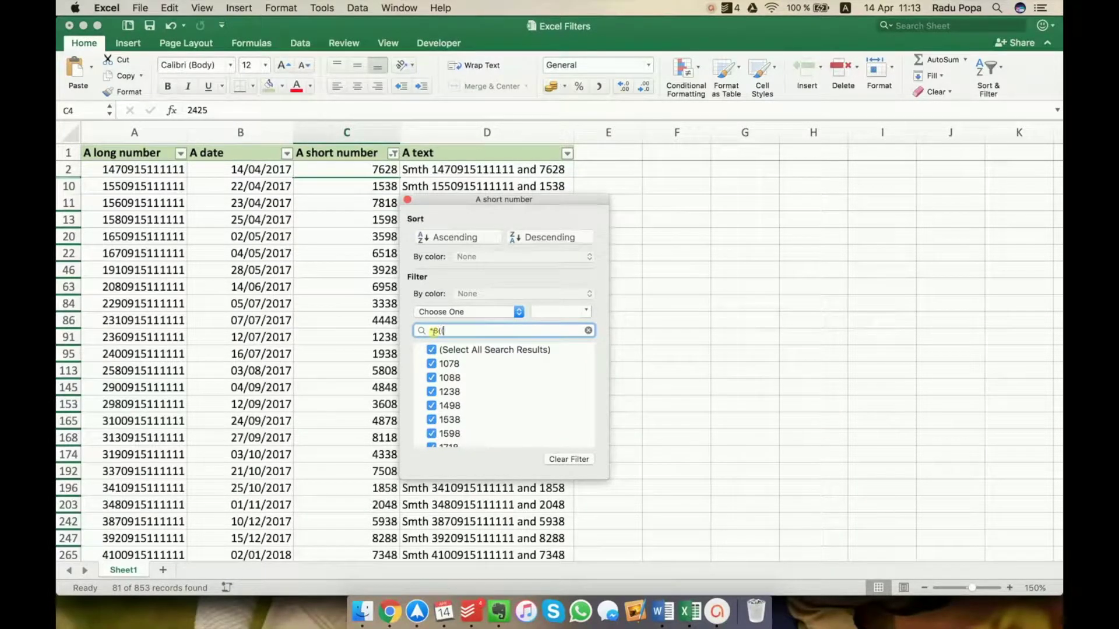
key("BackSpace")
key("BackSpace")
type("**")
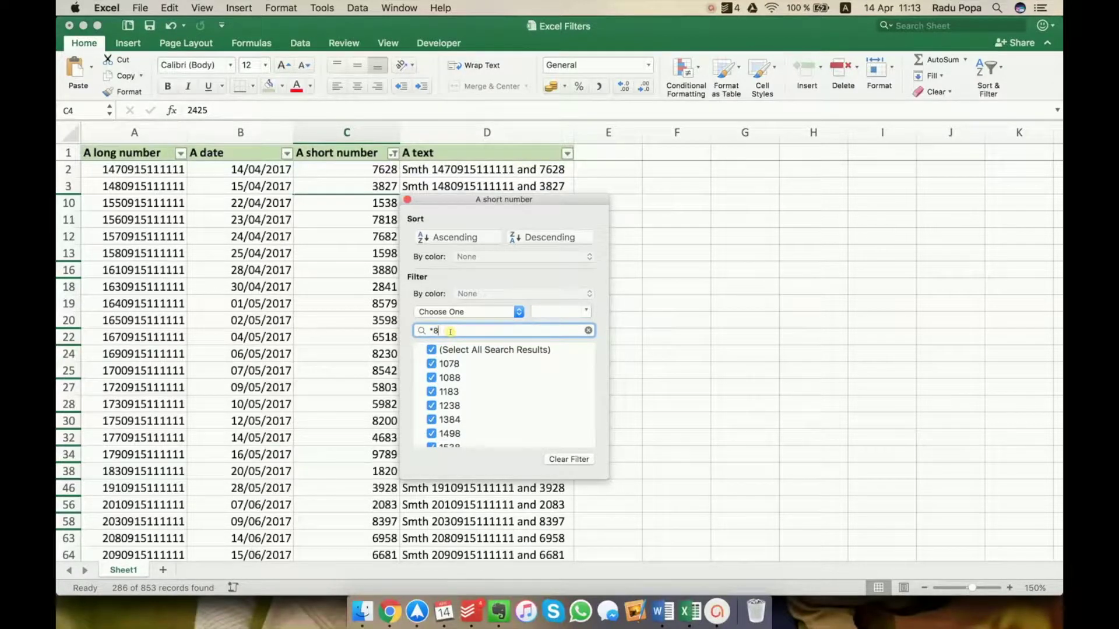
key("Left")
key("BackSpace")
key("Right")
key("Right")
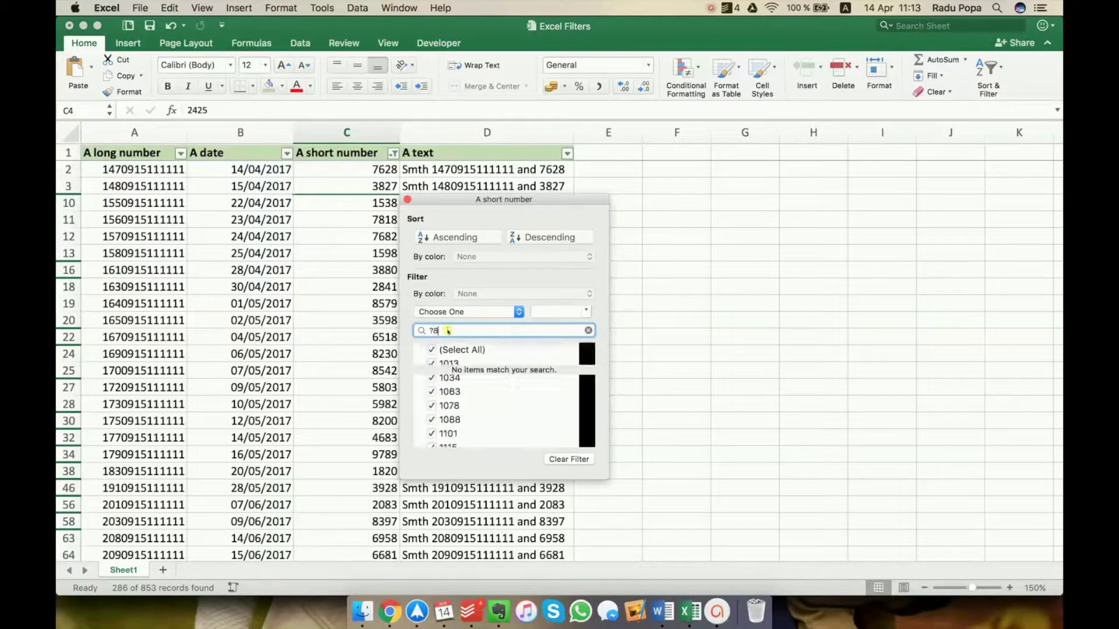
type("??")
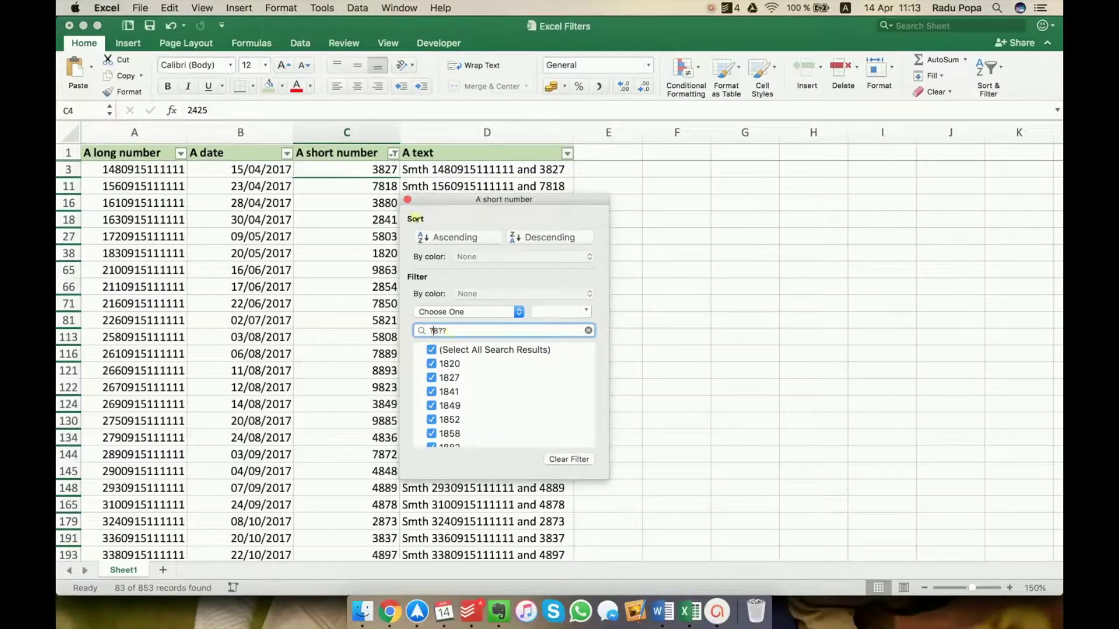
Apply the ?8?? search and scroll through the 83 matching rows.
left_click(408, 199)
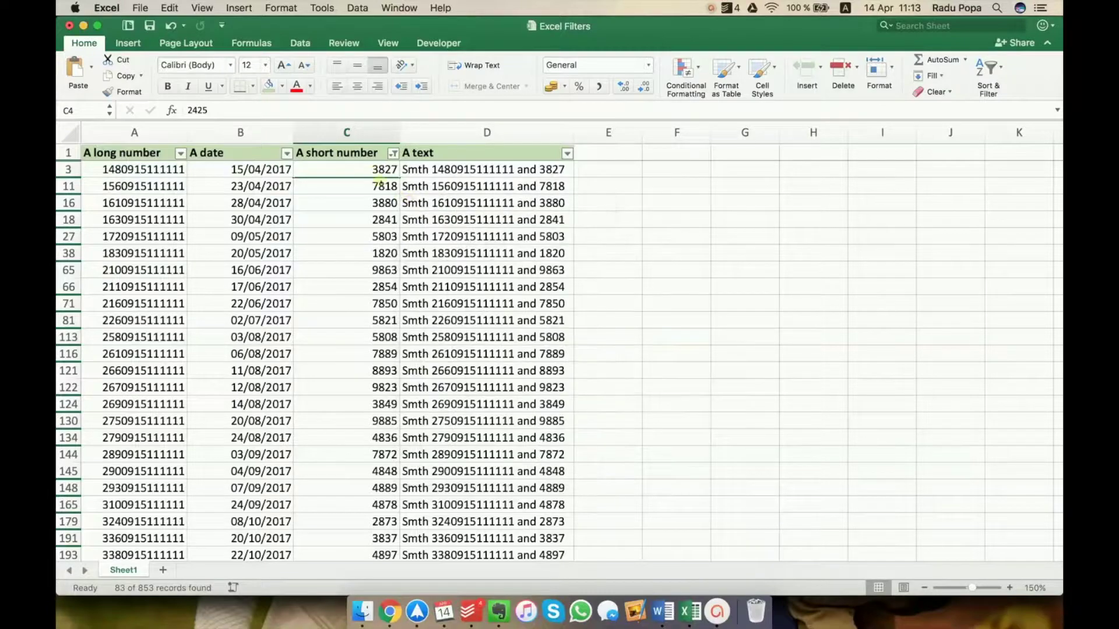
left_click(370, 169)
scroll(358, 224, "down", 1)
scroll(358, 224, "down", 10)
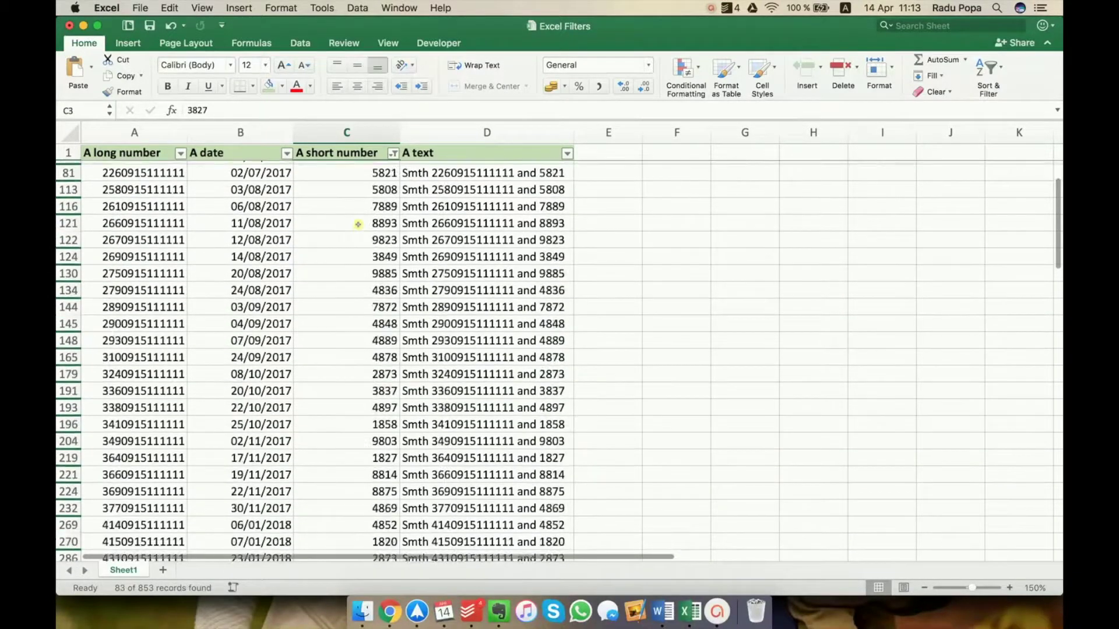
scroll(357, 224, "down", 5)
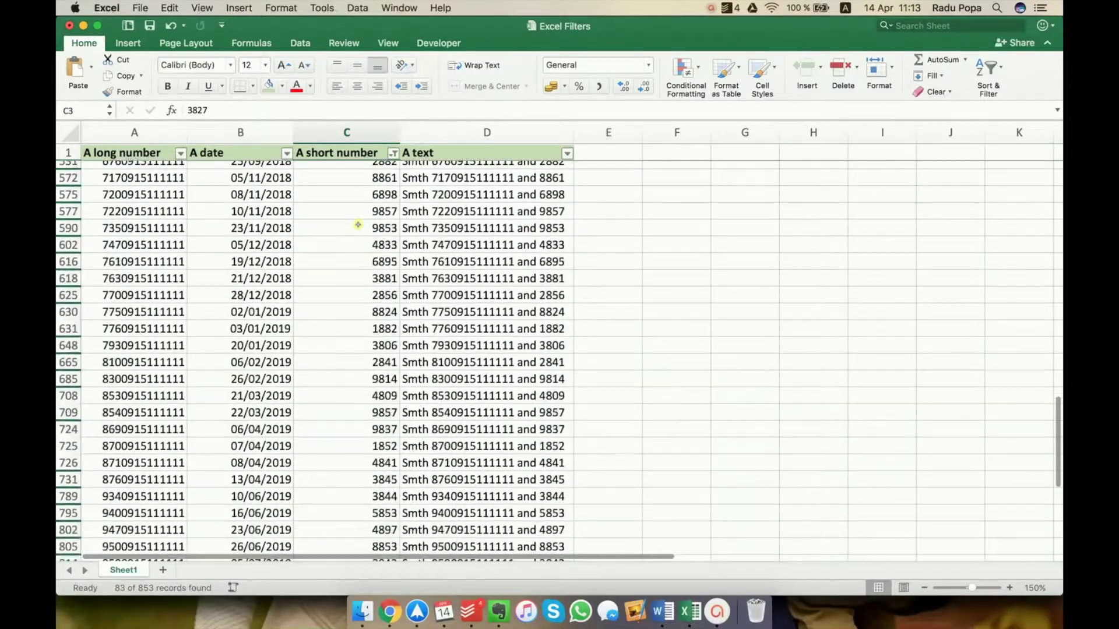
scroll(358, 224, "up", 15)
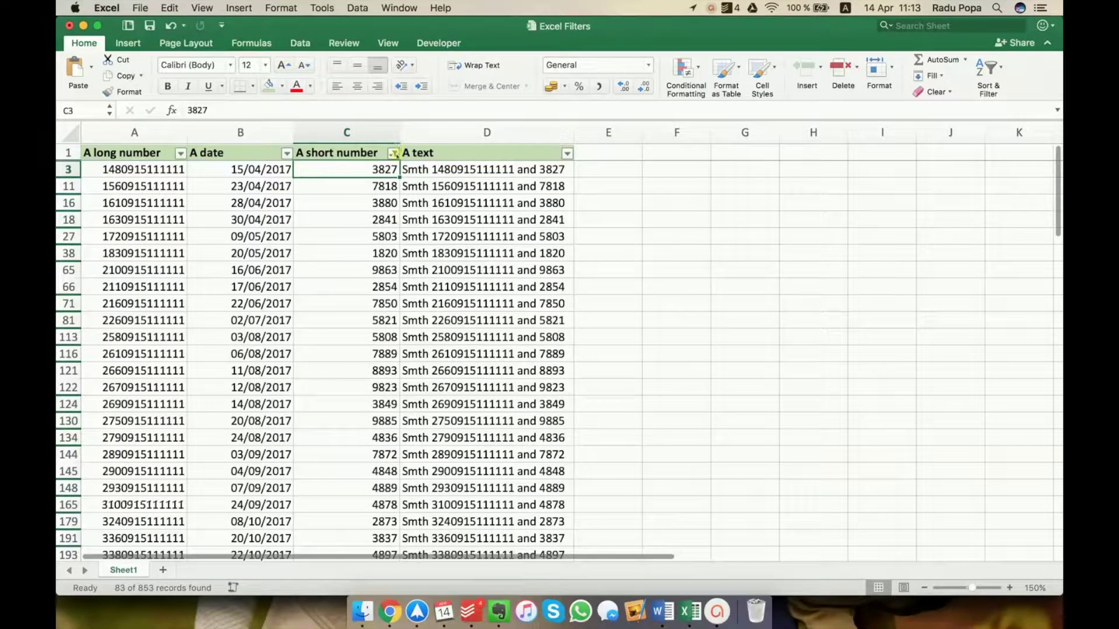
Reset the filter to all values and search 8??8, leaving 13 records.
left_click(393, 154)
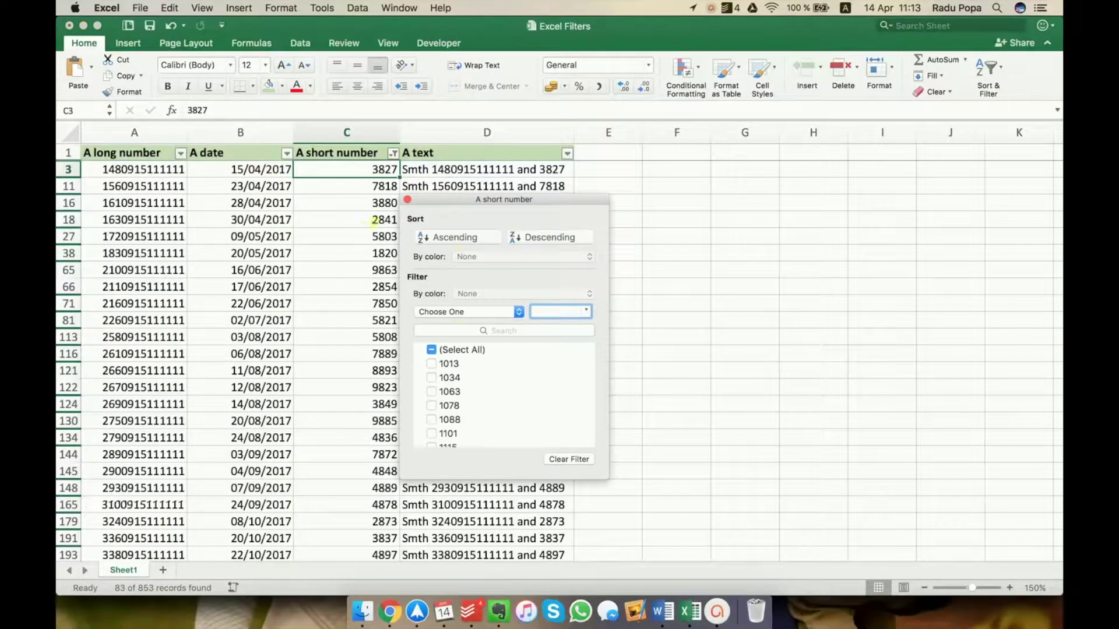
left_click(430, 349)
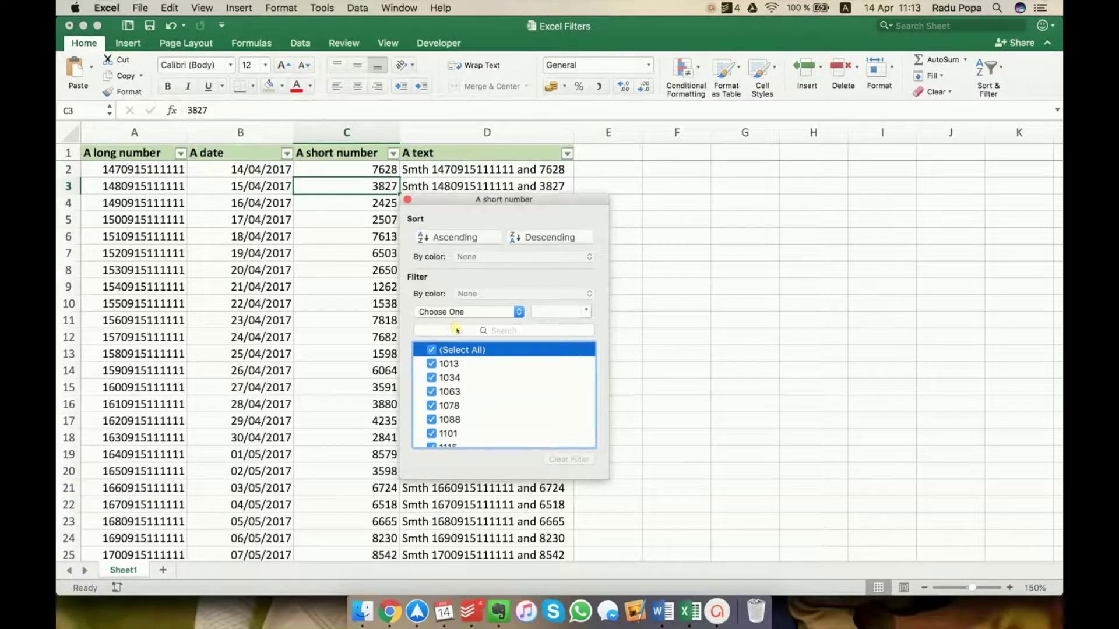
left_click(457, 331)
type("8")
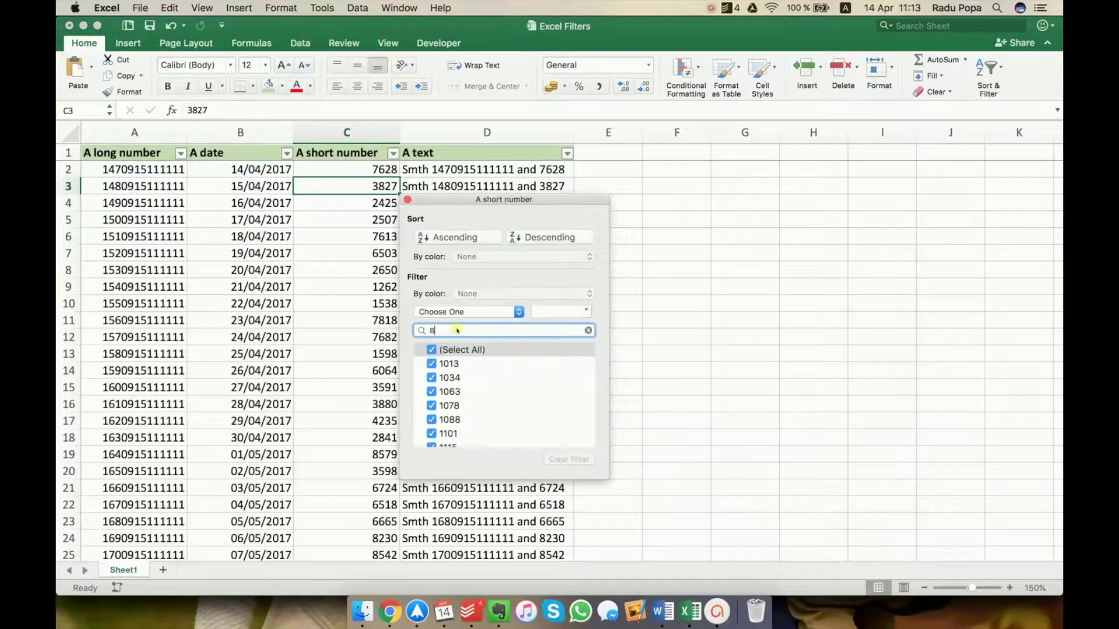
type("??8")
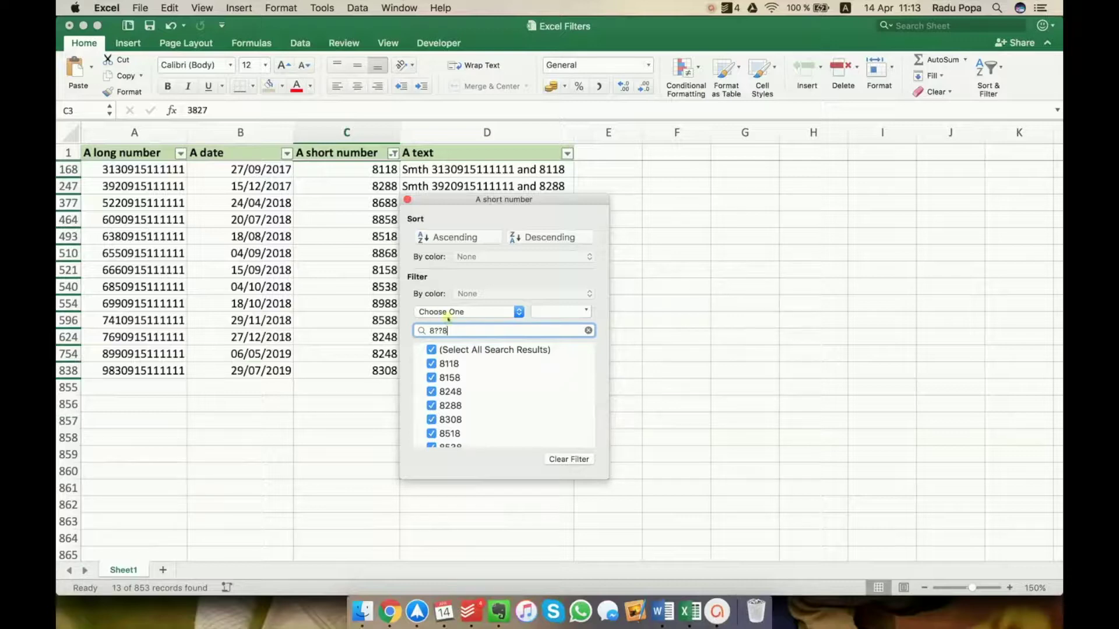
left_click(407, 200)
left_click(366, 203)
Tick all values to clear the short-number filter, then select cells C4 and B4.
left_click(394, 154)
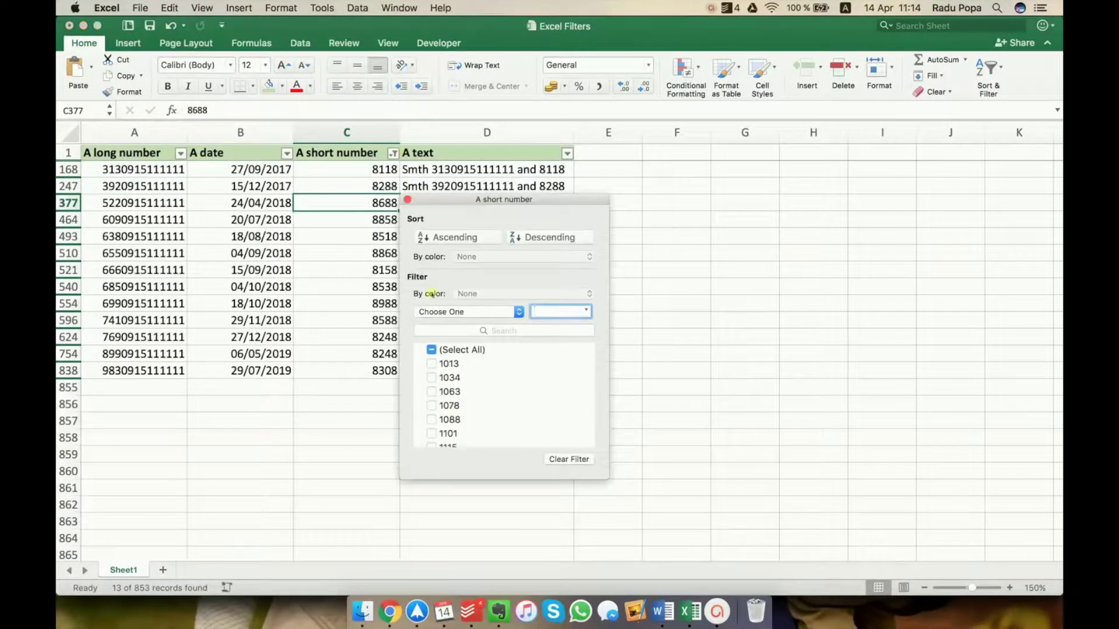
left_click(432, 350)
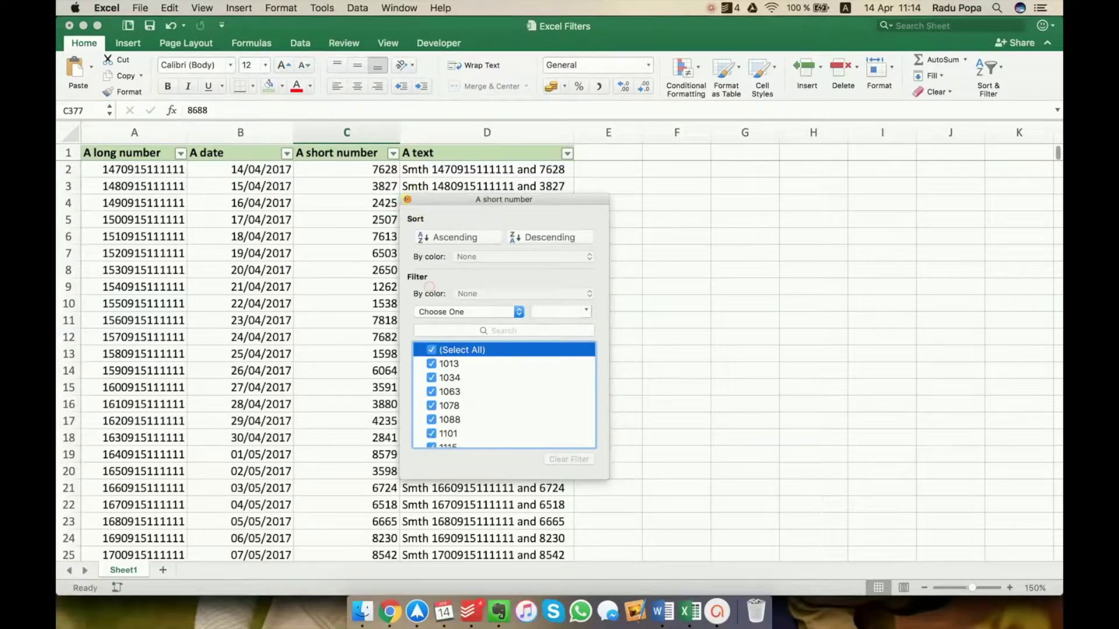
left_click(408, 200)
left_click(339, 208)
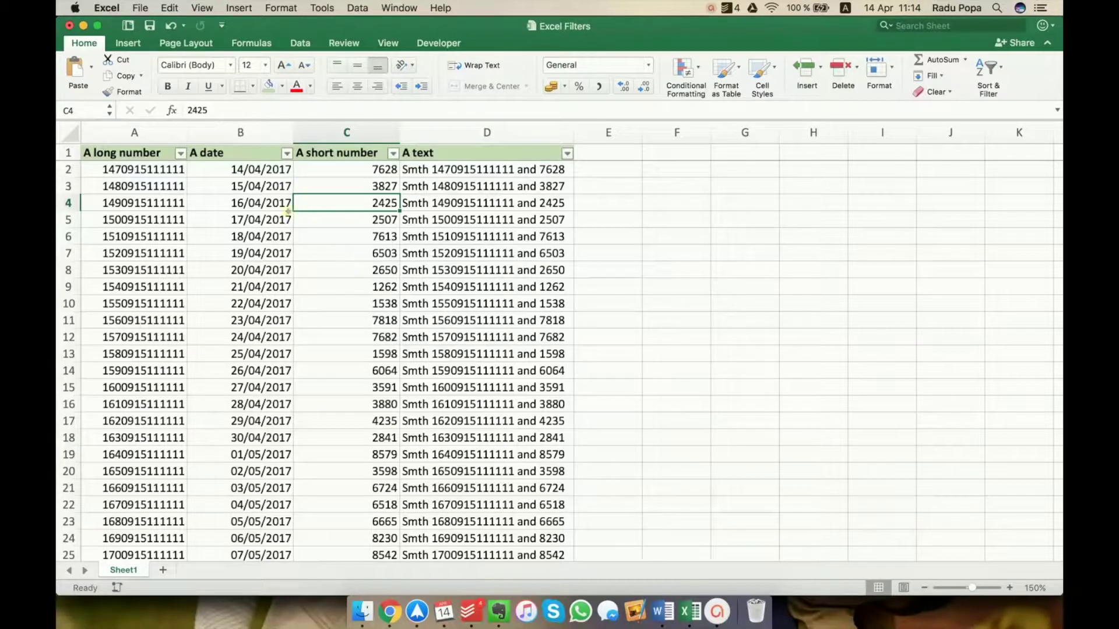
left_click(260, 204)
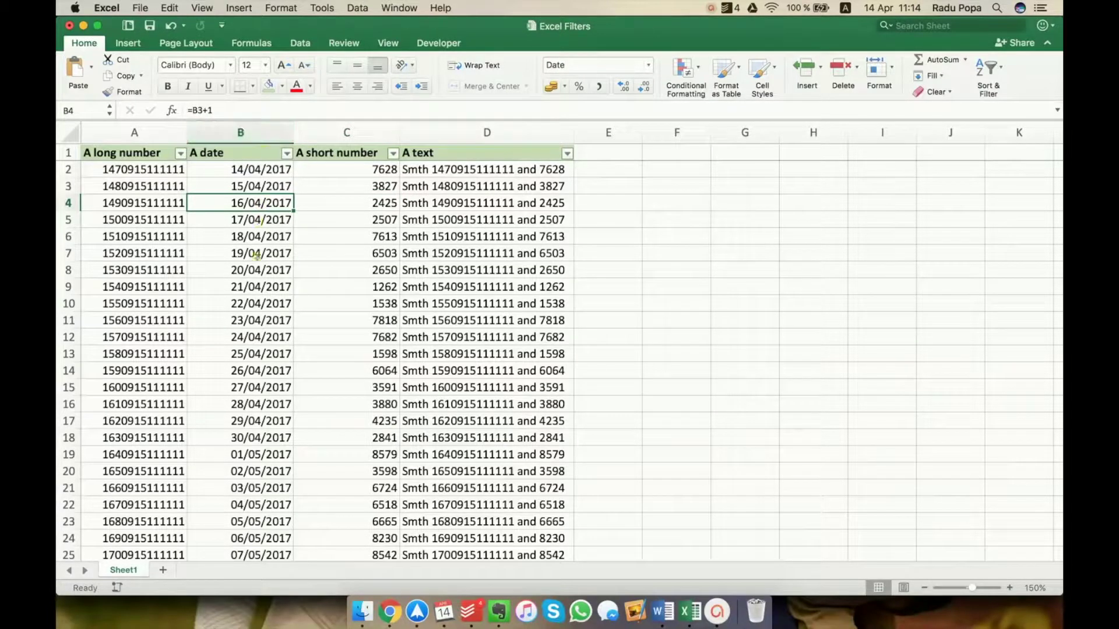
scroll(258, 332, "down", 10)
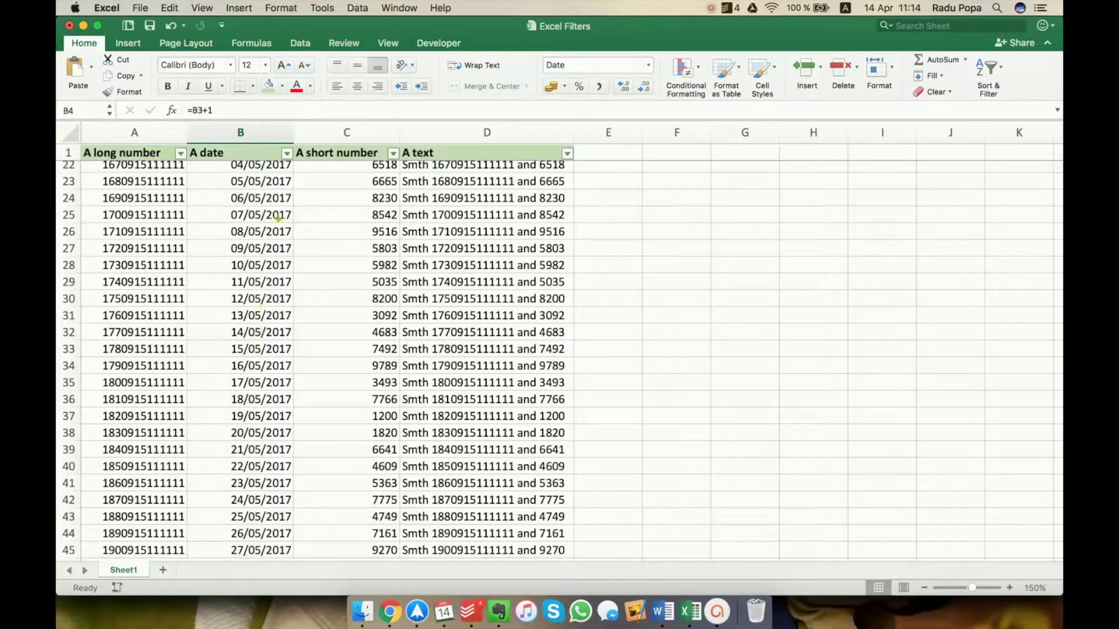
scroll(373, 222, "up", 10)
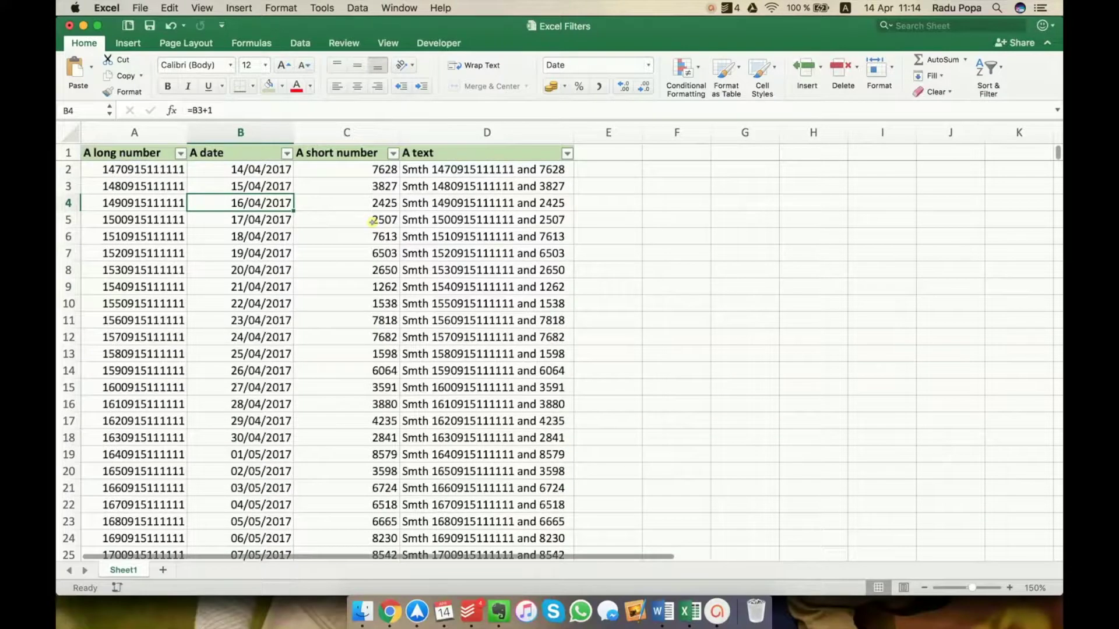
left_click(368, 180)
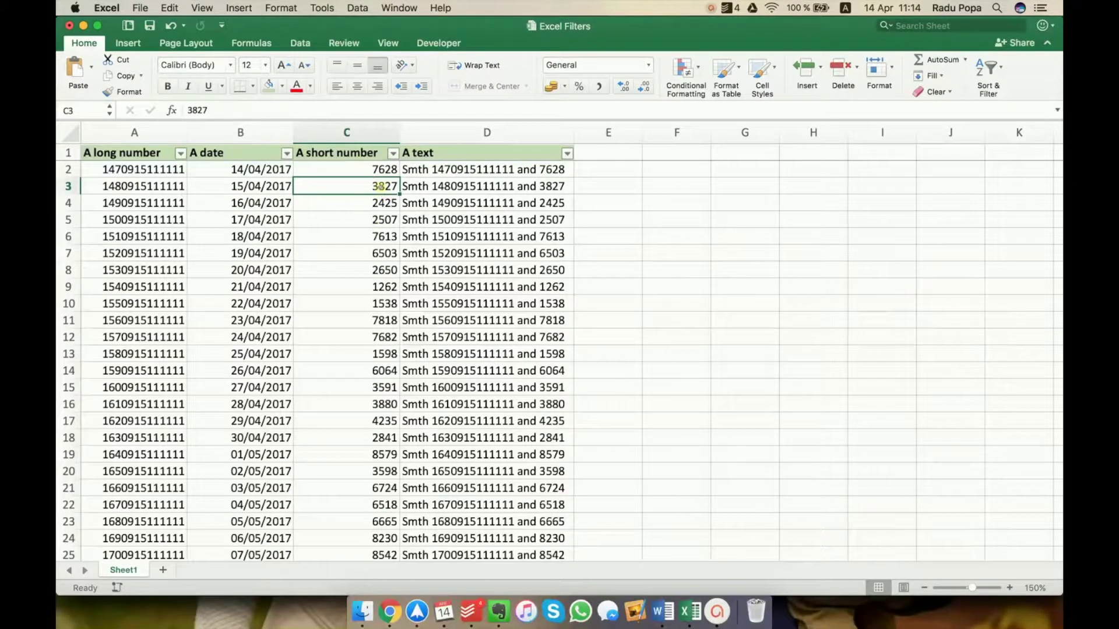